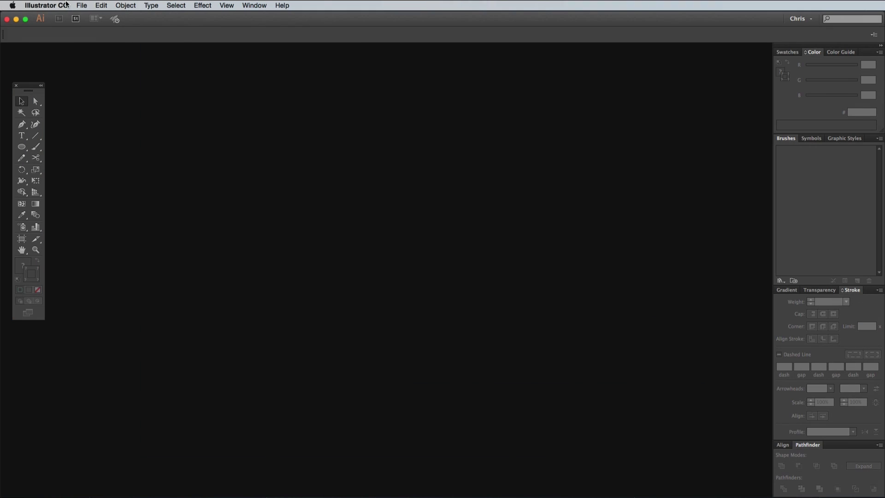
Create a new blank landscape document.
left_click(81, 5)
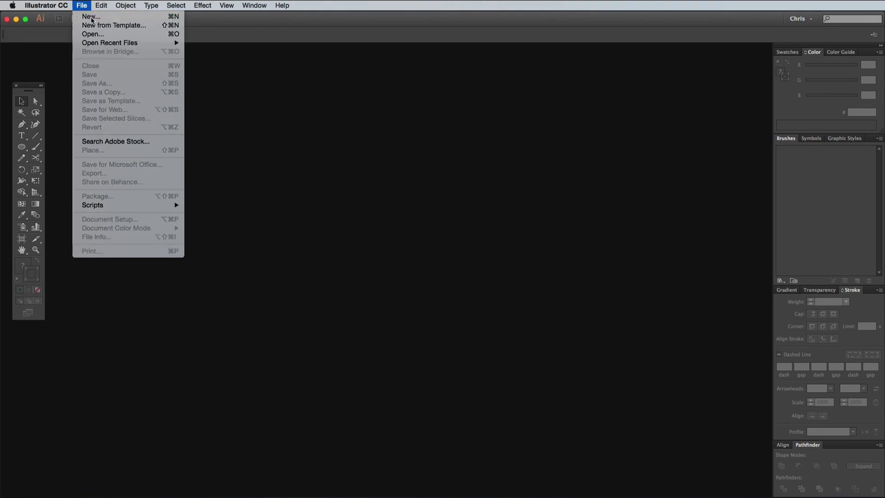
left_click(92, 17)
left_click(571, 380)
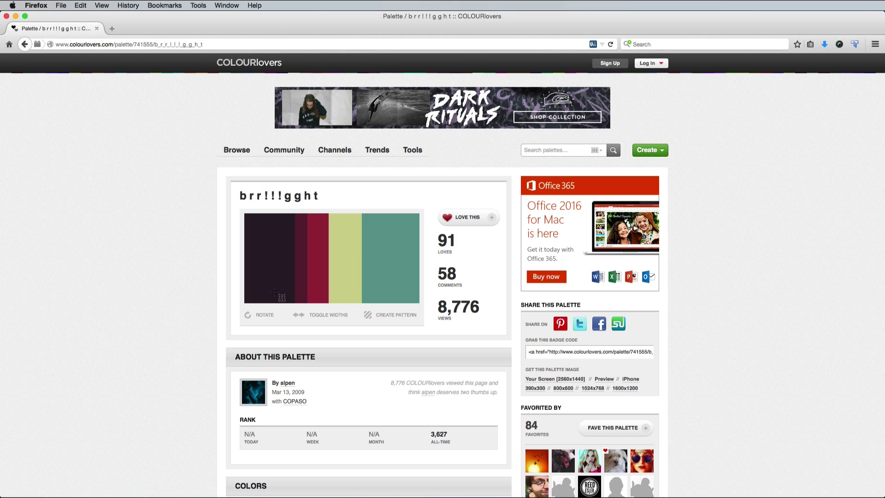
Capture the colour palette area of the COLOURlovers page as a screenshot and paste it into the new Illustrator document.
key("super+shift+4")
left_click_drag(207, 158, 473, 352)
left_click(6, 17)
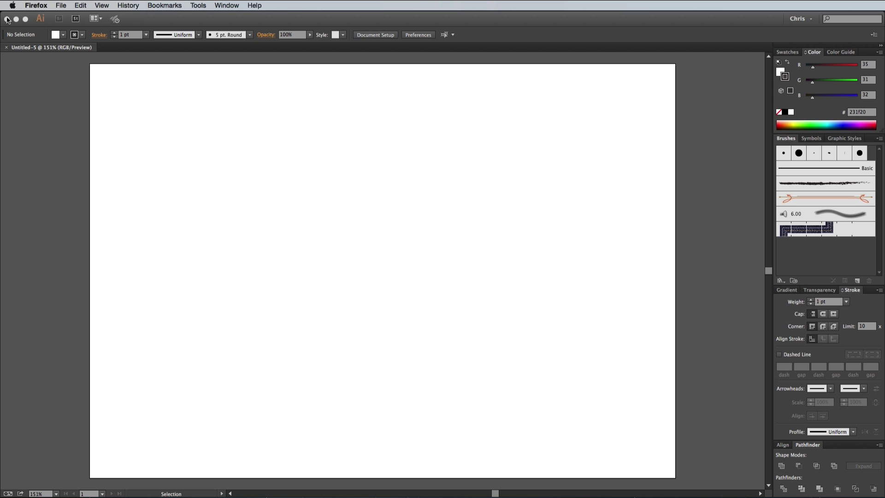
left_click(231, 193)
key("super+v")
scroll(301, 225, "left", 5)
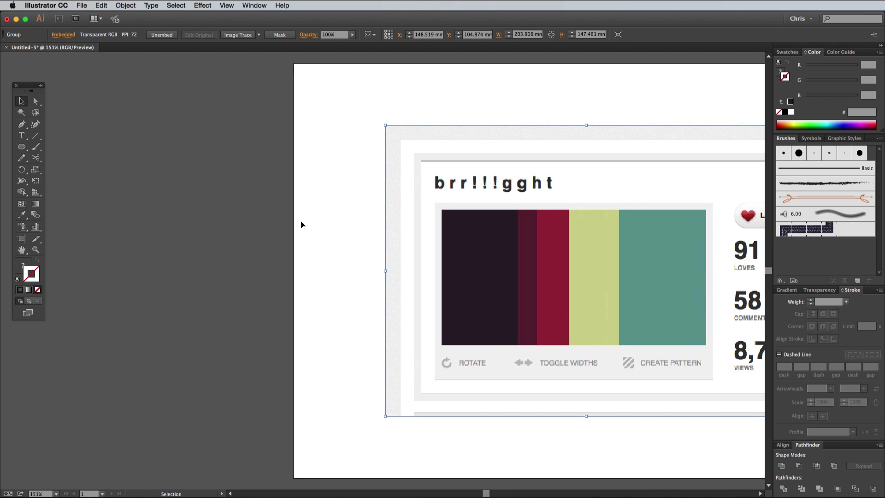
Draw a circle about 17 mm across outside the artboard and duplicate it downwards into a column of five circles.
left_click(21, 146)
mouse_move(213, 82)
left_mouse_down()
mouse_move(257, 125)
mouse_move(246, 115)
left_mouse_up()
left_click(18, 100)
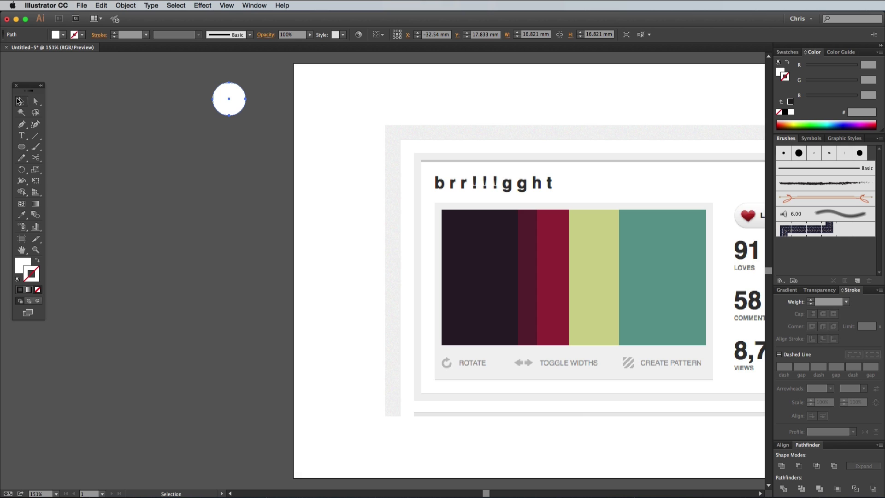
left_click_drag(228, 106, 228, 148)
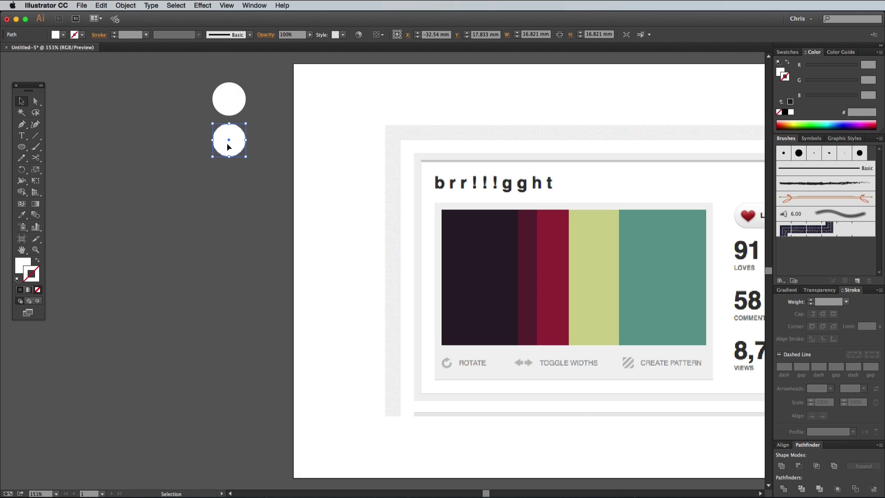
key("super+d")
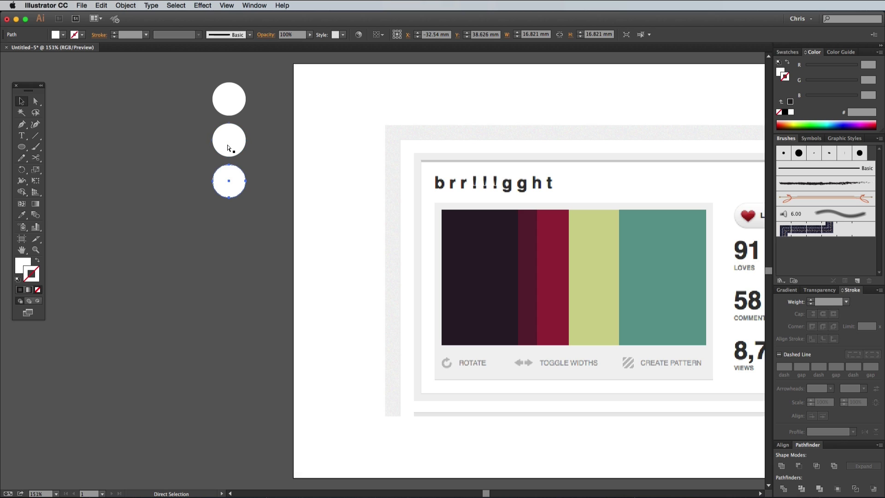
key("super+d")
key("super+d")
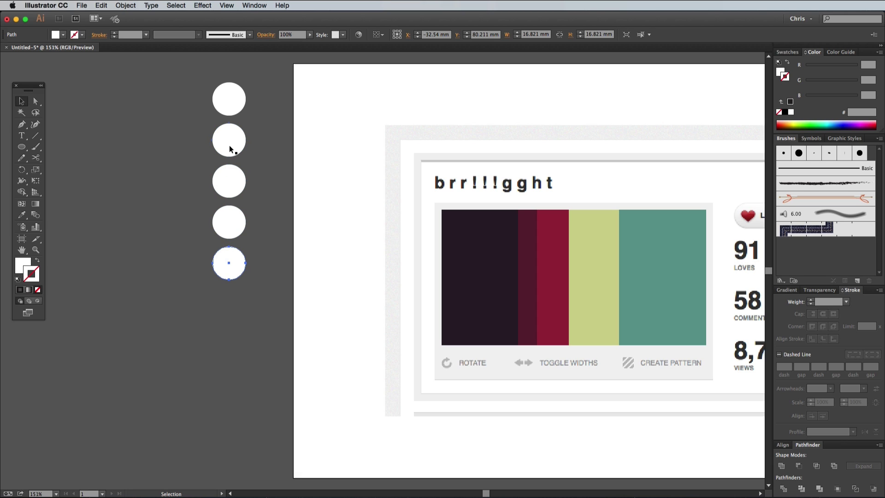
key("super+d")
Fill the five circles, from first to last, with the palette's dark purple, maroon, crimson, lime green and teal using the Eyedropper.
left_click(229, 106)
left_click(24, 215)
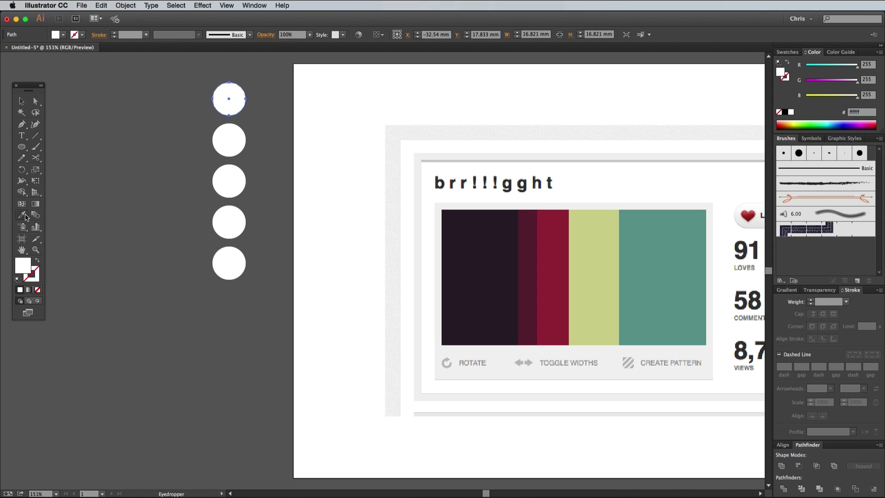
left_click(460, 275)
left_click(244, 154, "super")
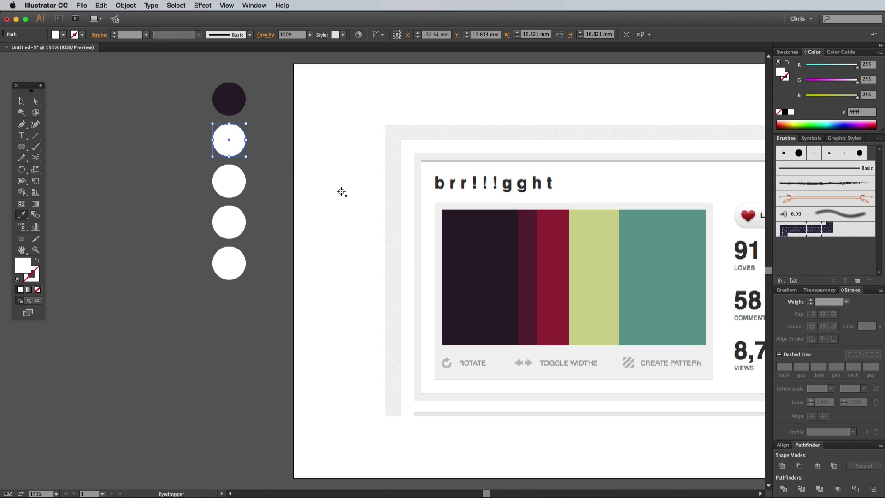
left_click(527, 261)
left_click(243, 187, "super")
left_click(541, 256)
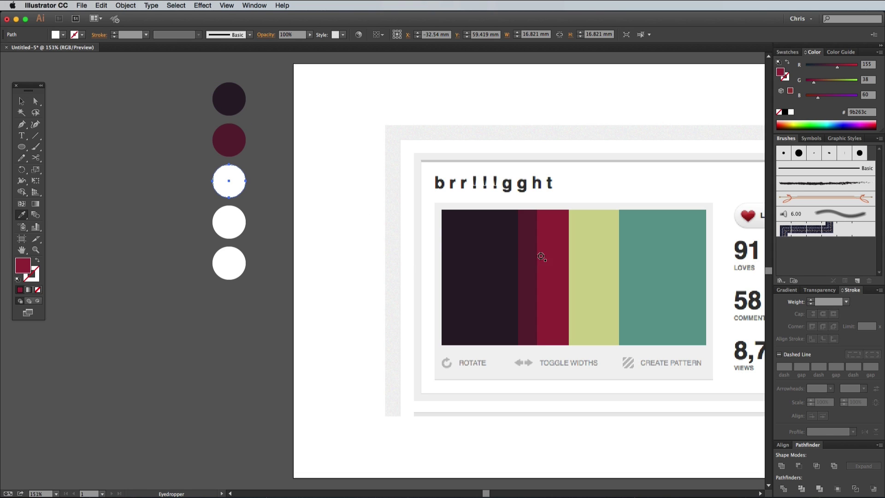
left_click(236, 221, "super")
left_click(581, 263)
left_click(243, 263, "super")
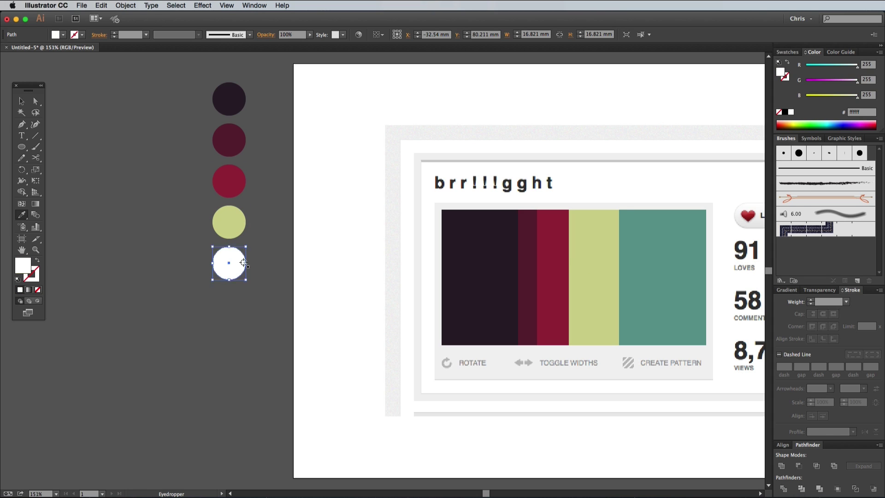
left_click(668, 292)
Delete the pasted palette image from the artboard.
left_click(21, 101)
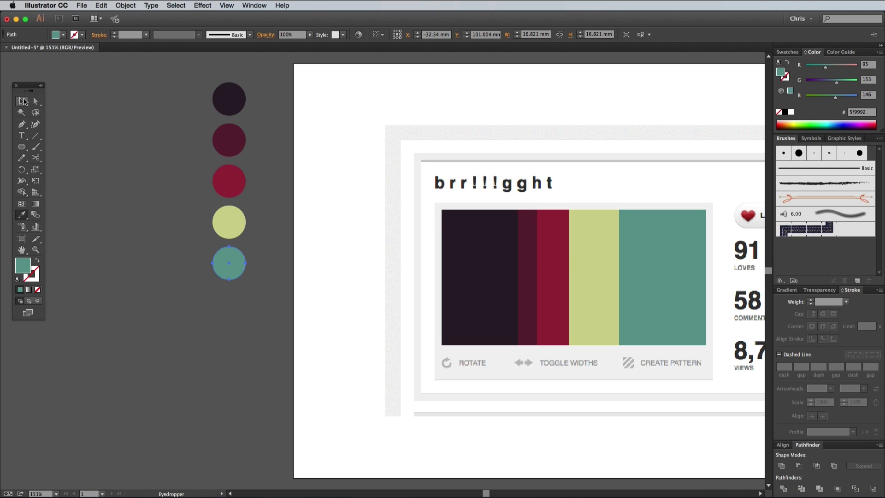
left_click(466, 222)
key("BackSpace")
key("super+1")
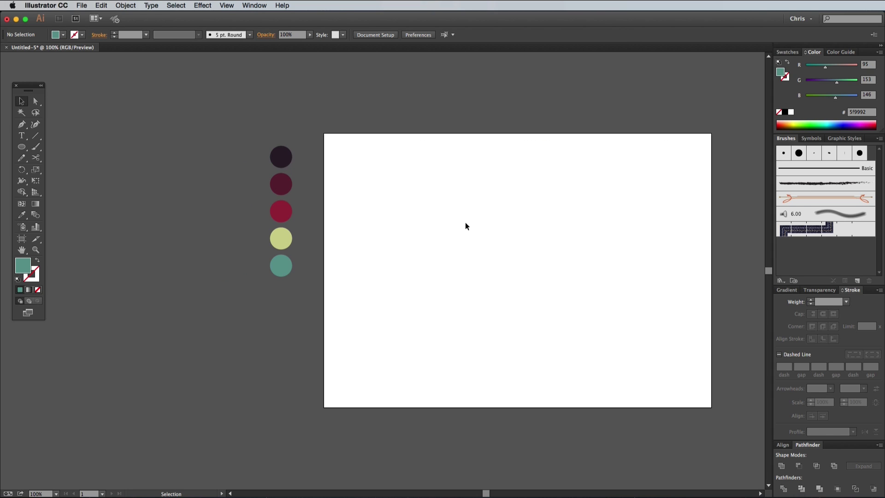
Turn on Smart Guides.
scroll(465, 222, "right", 5)
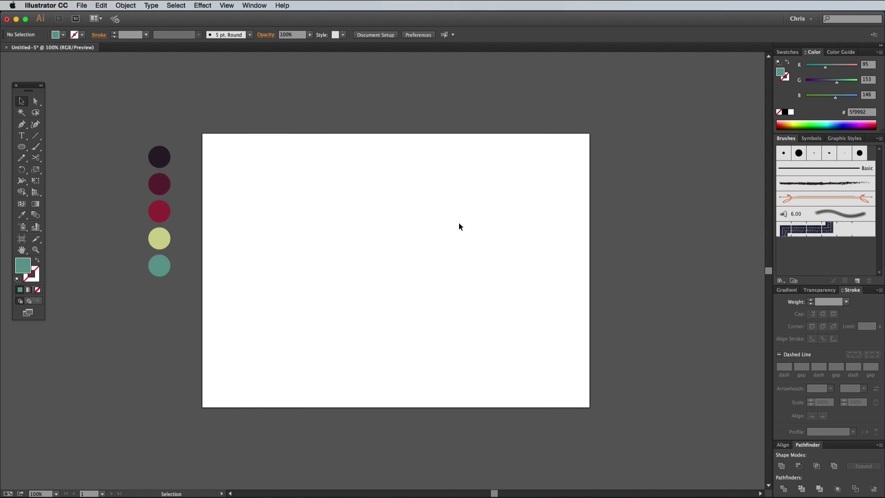
left_click(227, 5)
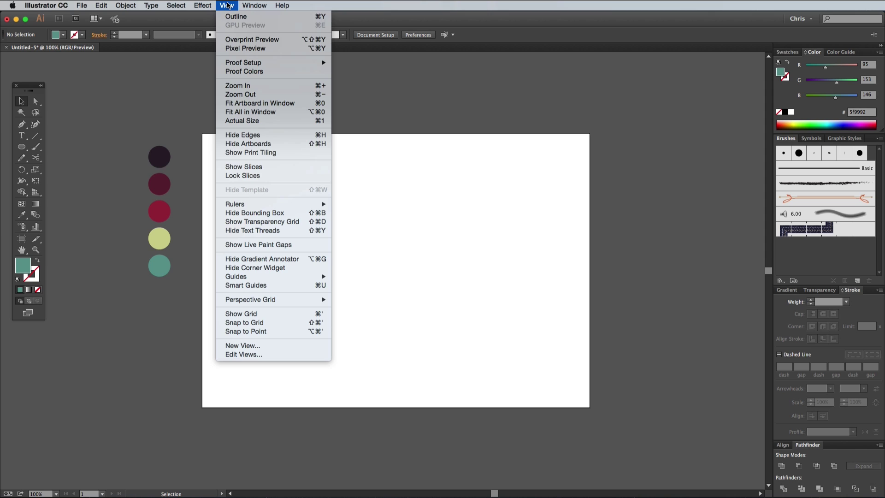
left_click(250, 285)
Draw a rectangle of 297 × 210 mm covering the whole artboard, filled with the dark purple swatch colour.
left_click_drag(21, 147, 53, 147)
left_click(158, 155, "super")
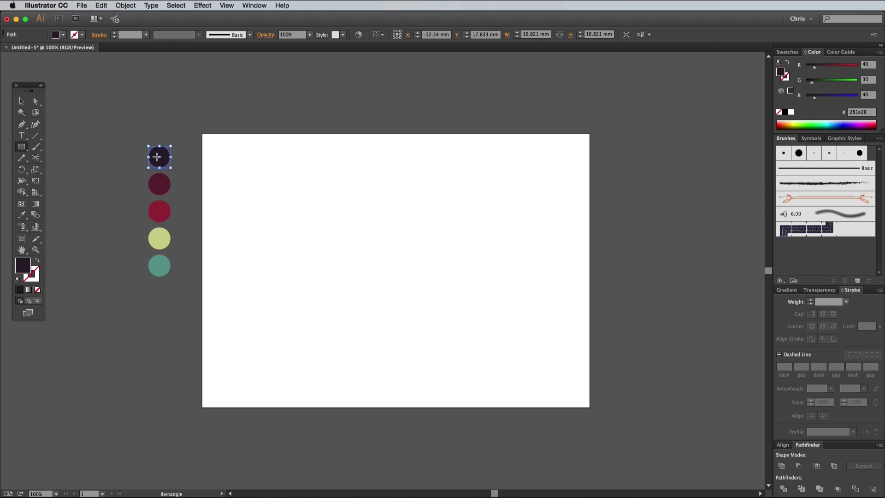
left_click_drag(202, 135, 589, 408)
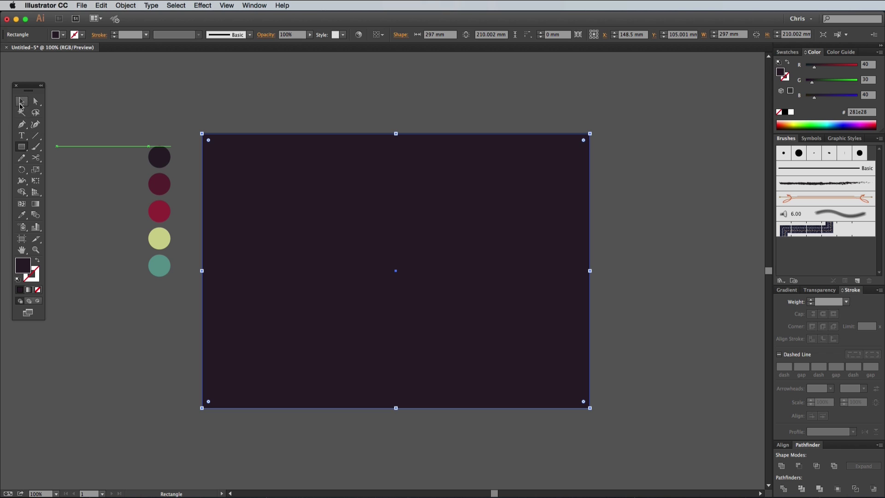
Lock the background rectangle and check that it cannot be selected.
left_click(21, 102)
left_click(126, 5)
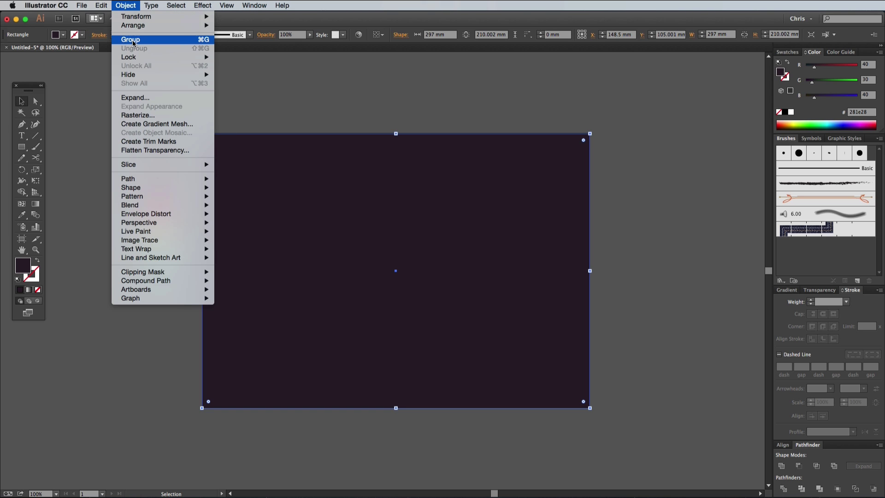
mouse_move(142, 59)
left_click(242, 56)
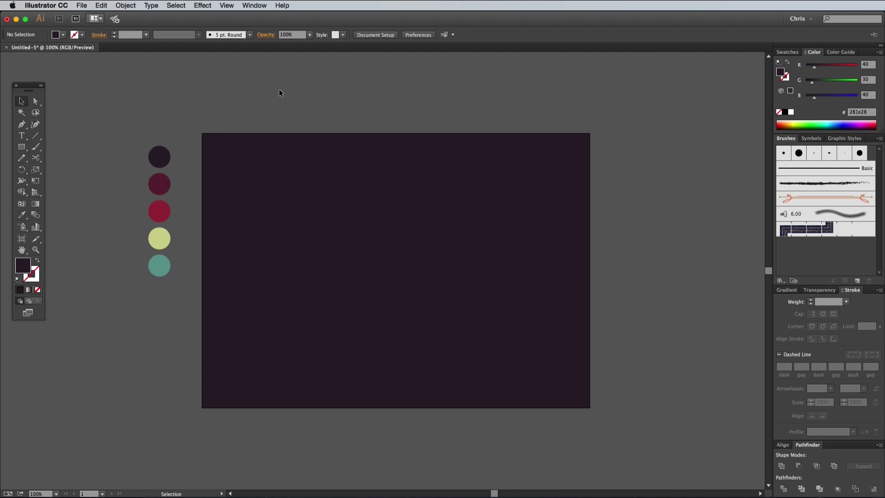
left_click_drag(238, 106, 308, 182)
left_click_drag(309, 182, 284, 98)
Draw a horizontal line segment about 17.6 mm long in the empty area beside the colour circles.
key("super+equal")
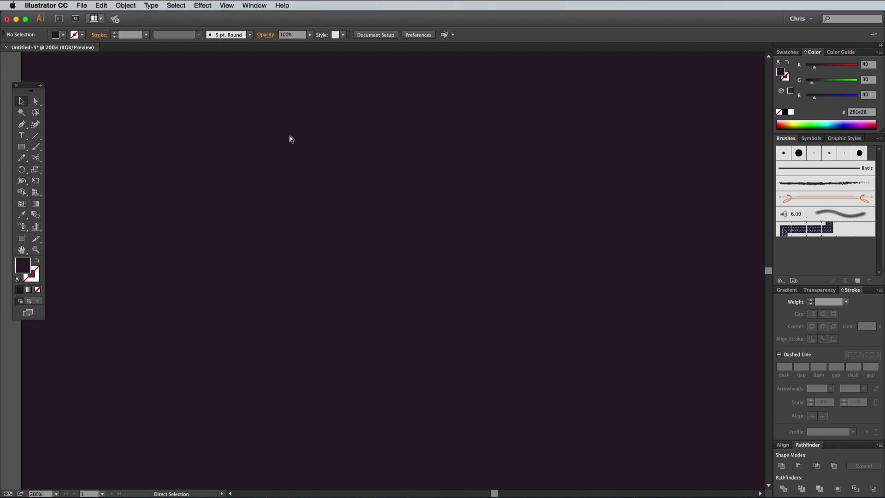
scroll(291, 139, "left", 10)
scroll(289, 134, "left", 5)
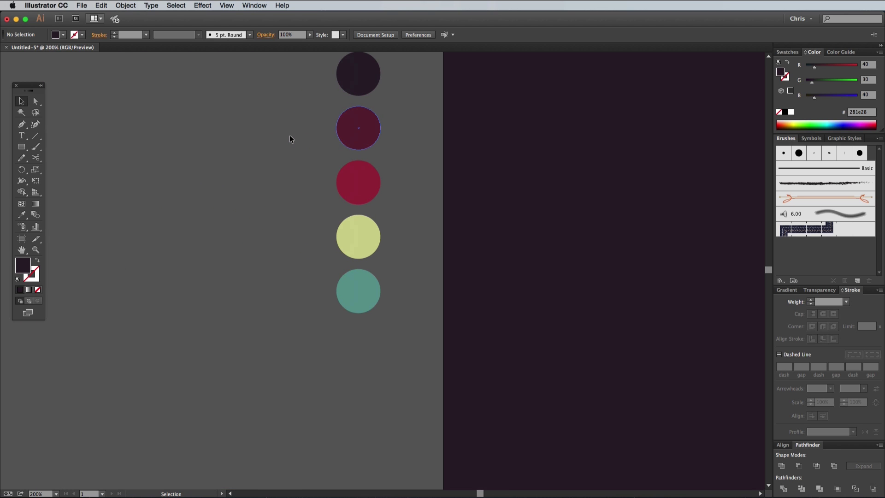
key("backslash")
left_click_drag(214, 117, 261, 116)
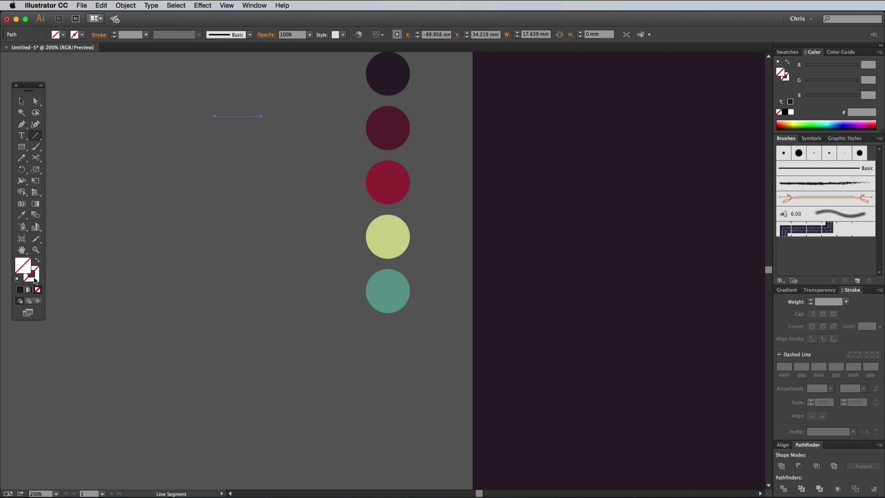
Apply the dark purple swatch colour to the line's stroke and set its weight to 10 pt.
left_click(20, 215)
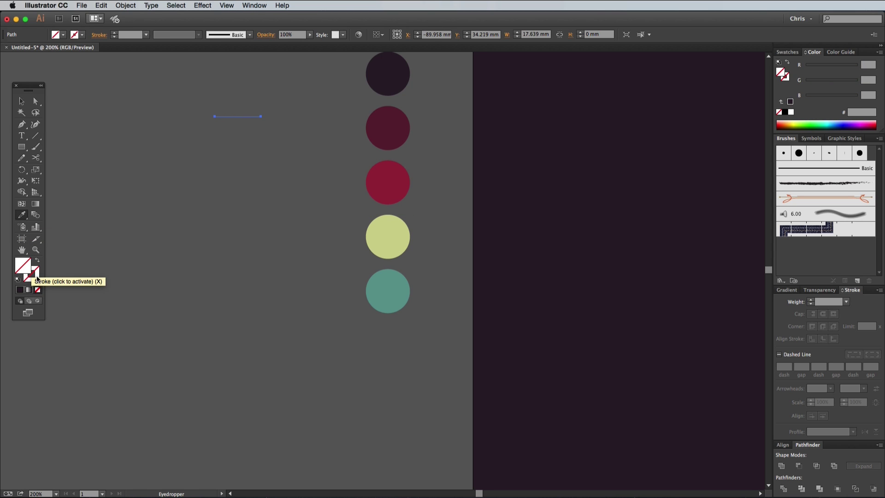
left_click(33, 274)
left_click(387, 79)
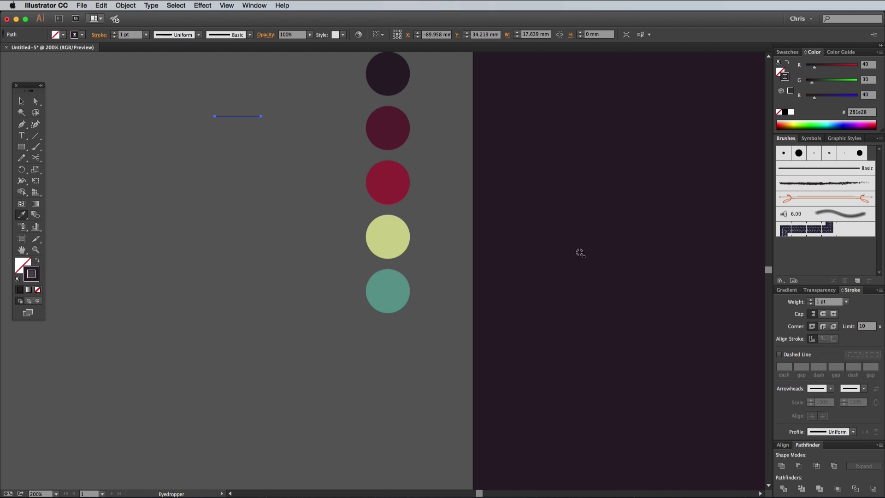
left_click(810, 299)
left_click(810, 299)
left_click(810, 300)
left_click(810, 300)
left_click(810, 300)
left_click(810, 300)
left_click(810, 300)
left_click(811, 300)
left_click(810, 300)
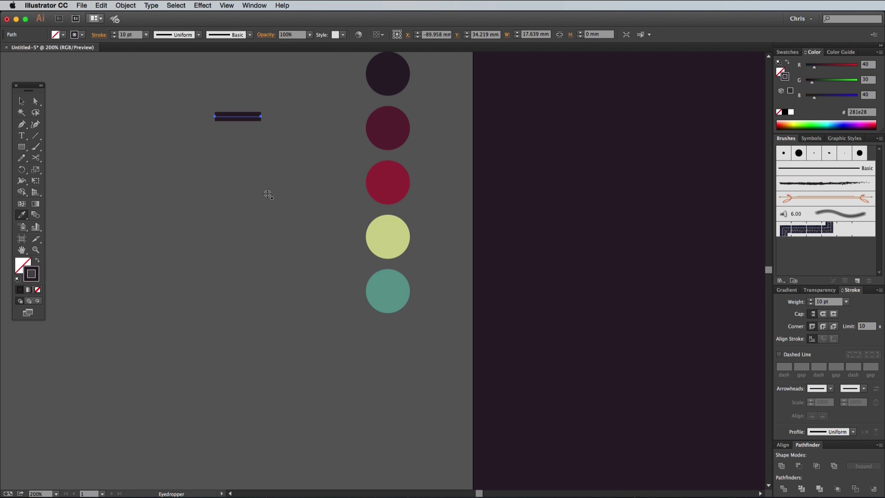
Copy the line downwards by 10 pt with 0 mm horizontal offset, and repeat the copy to make a stack of four lines.
left_click(21, 102)
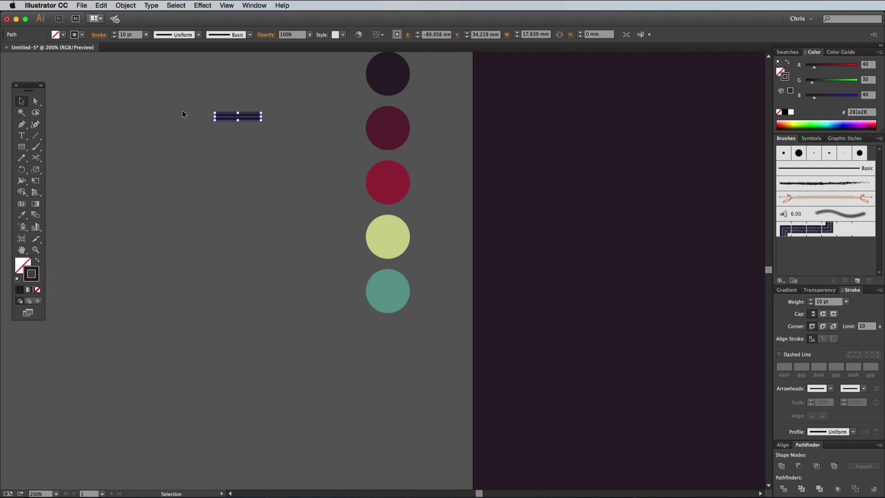
key("Return")
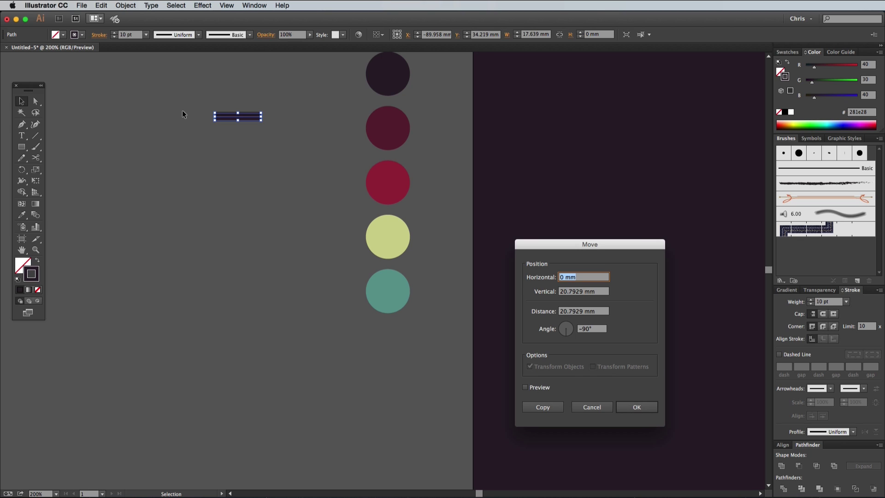
key("Tab")
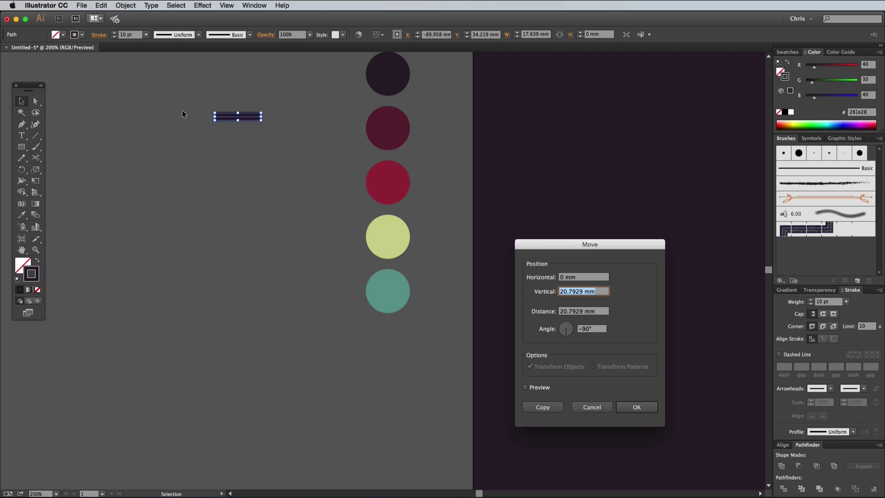
type("10pt")
key("Tab")
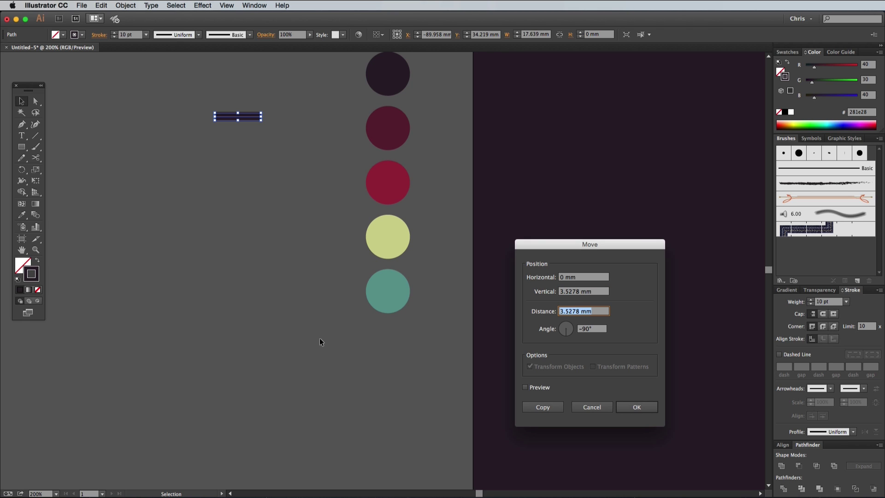
left_click(530, 408)
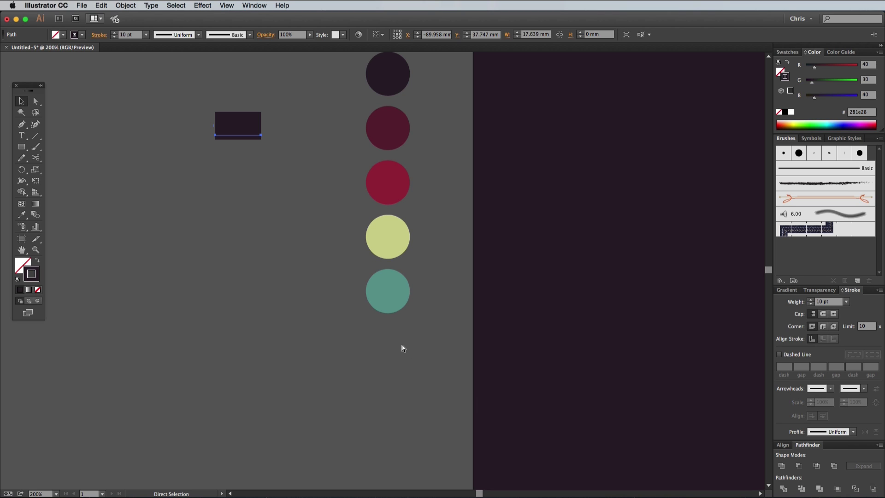
key("super+d")
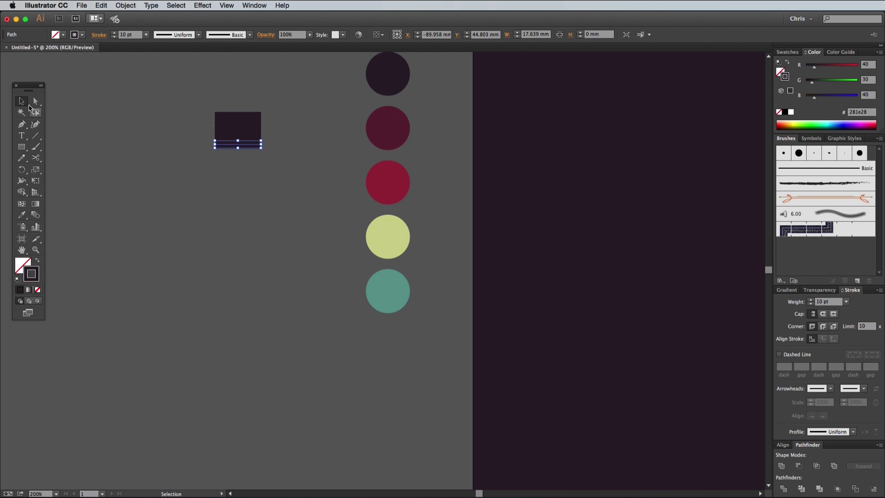
Recolour the stroke of the uppermost line in the stack with the maroon swatch colour.
left_click(222, 122)
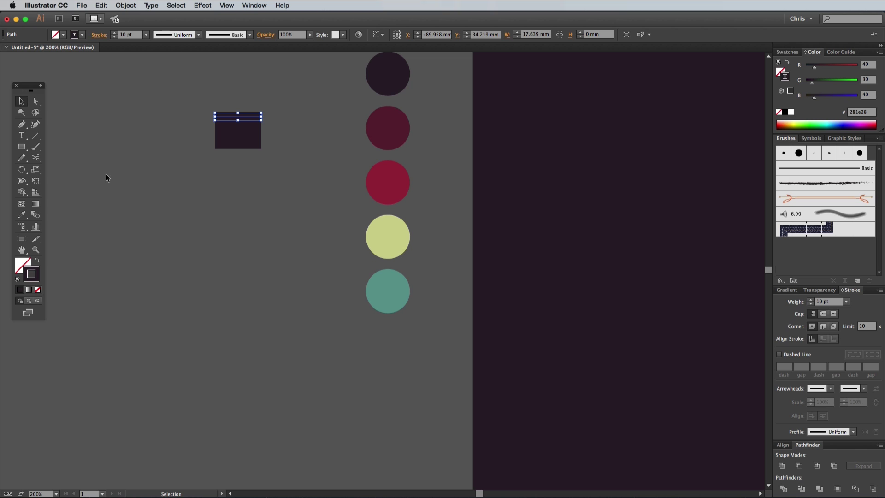
left_click(21, 214)
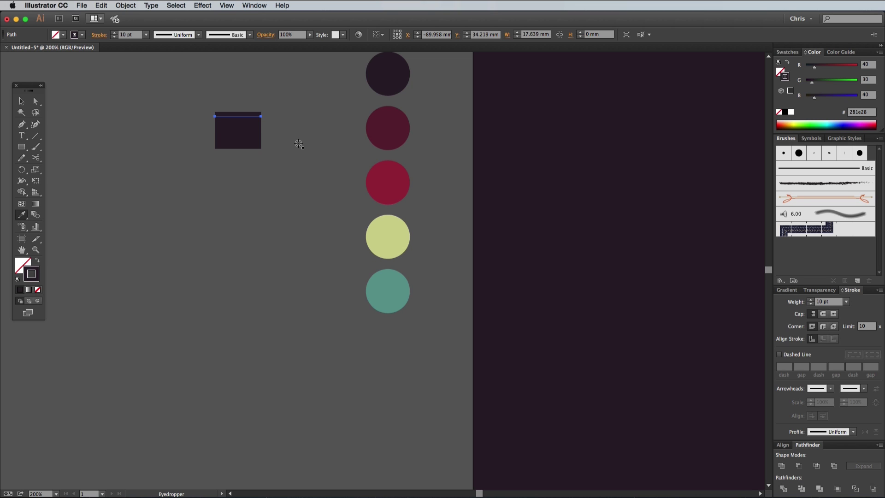
left_click(381, 140)
key("v")
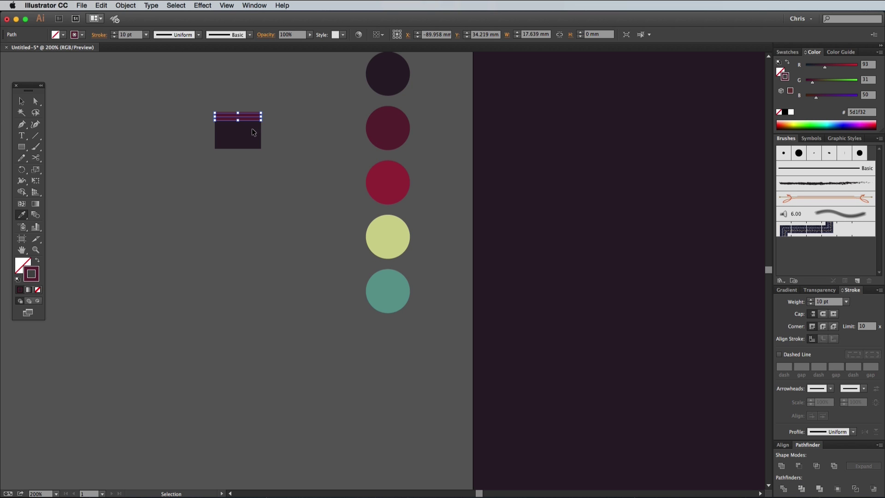
Recolour the strokes of the second, third and fourth lines in the stack with the crimson, yellow-green and teal swatch colours respectively.
left_click(251, 125)
key("i")
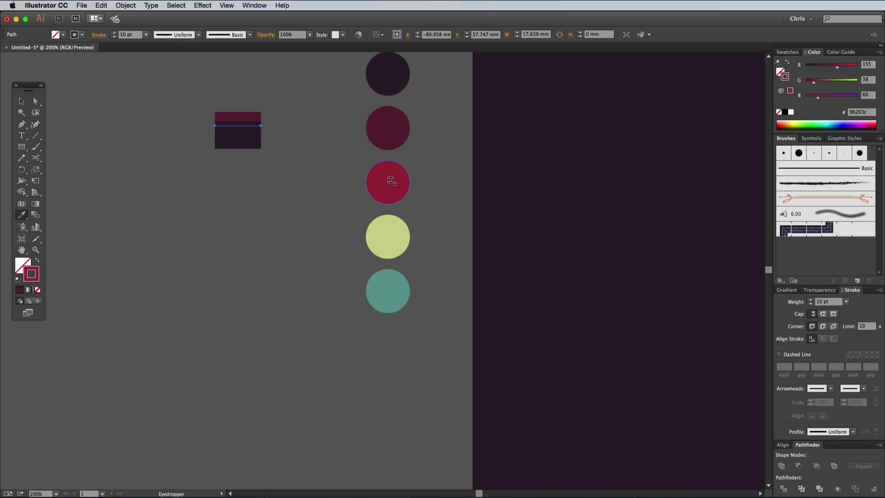
left_click(390, 180)
key("v")
left_click(247, 135)
key("i")
left_click(390, 247)
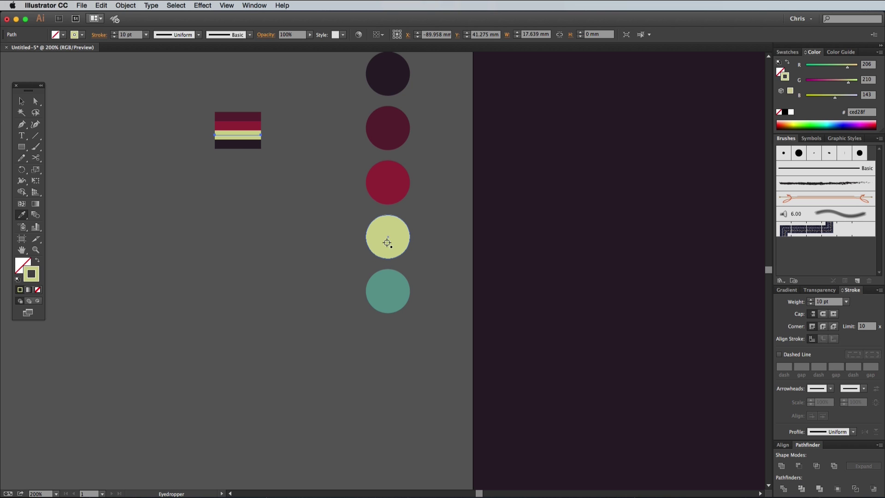
left_click(247, 145)
key("i")
left_click(386, 289)
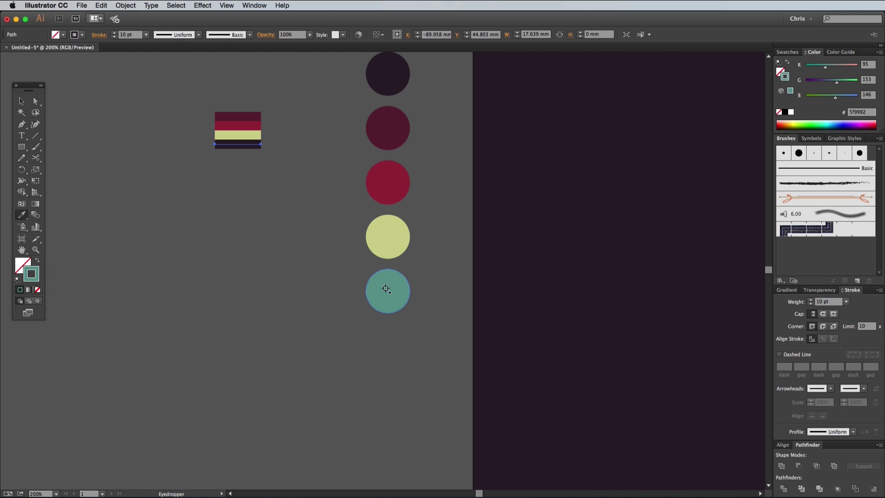
Create a new art brush from the four stacked coloured lines, keeping the default name and options.
left_click(21, 102)
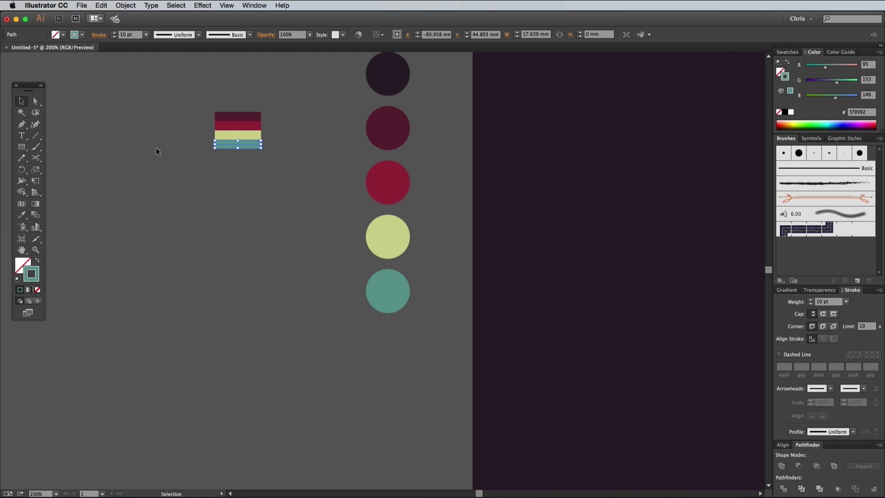
left_click_drag(157, 97, 295, 179)
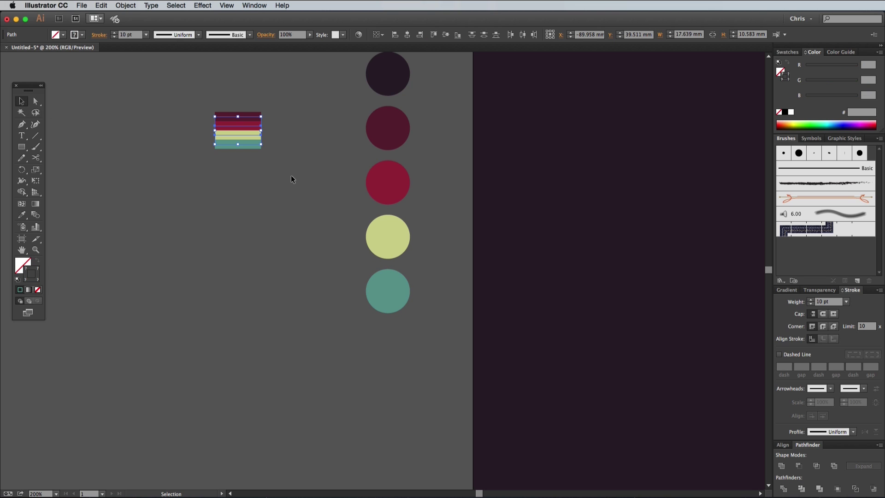
left_click(857, 282)
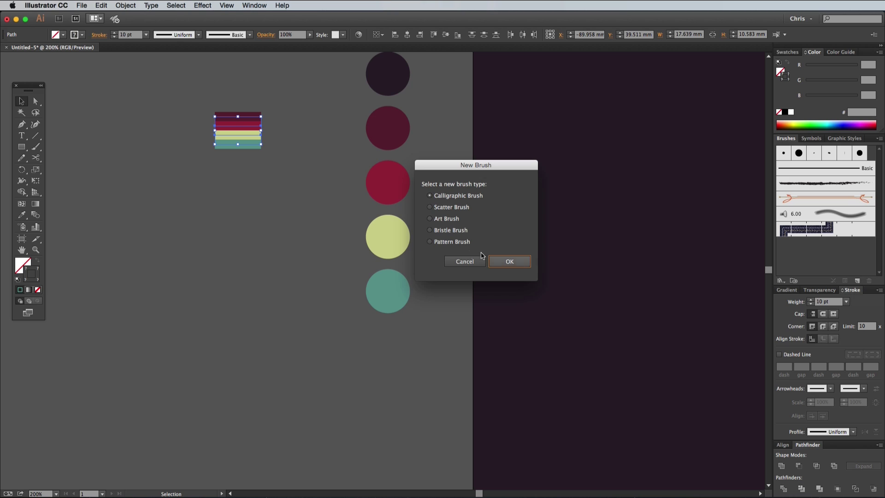
left_click(448, 220)
left_click(499, 262)
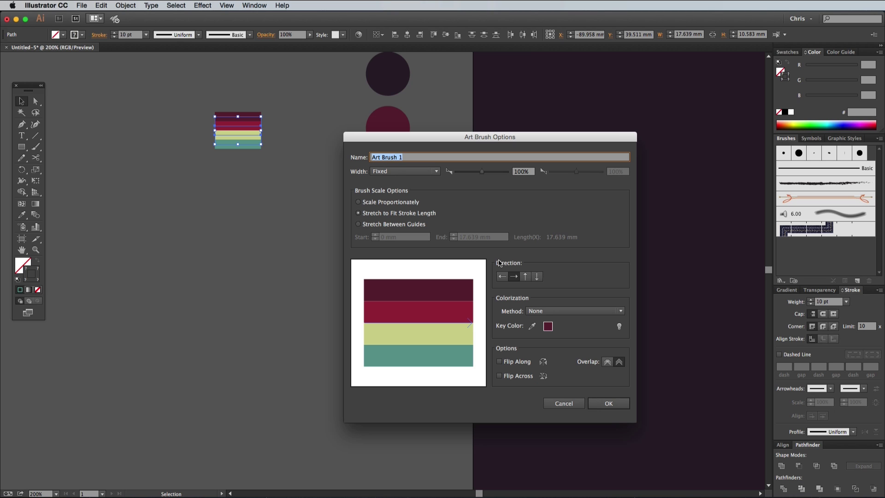
left_click(609, 400)
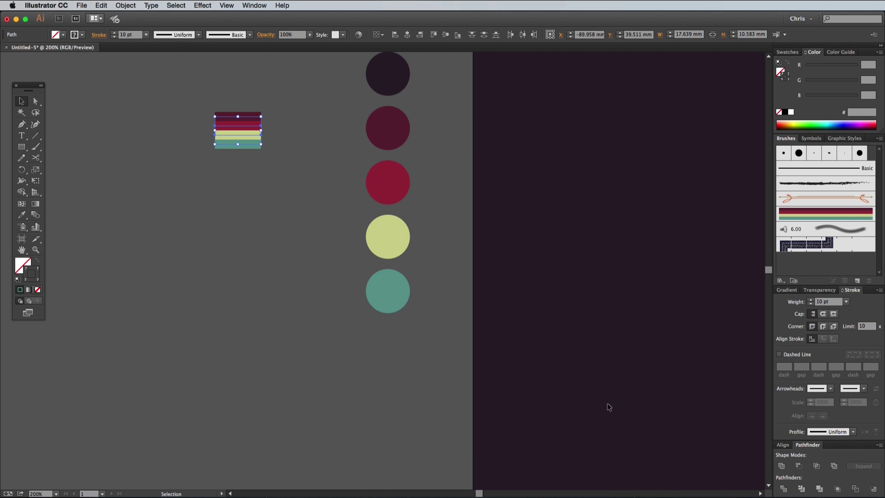
left_click(337, 324)
Draw a straight 45° path descending across the artboard, about 255 mm wide and high, and apply the striped art brush.
key("super+1")
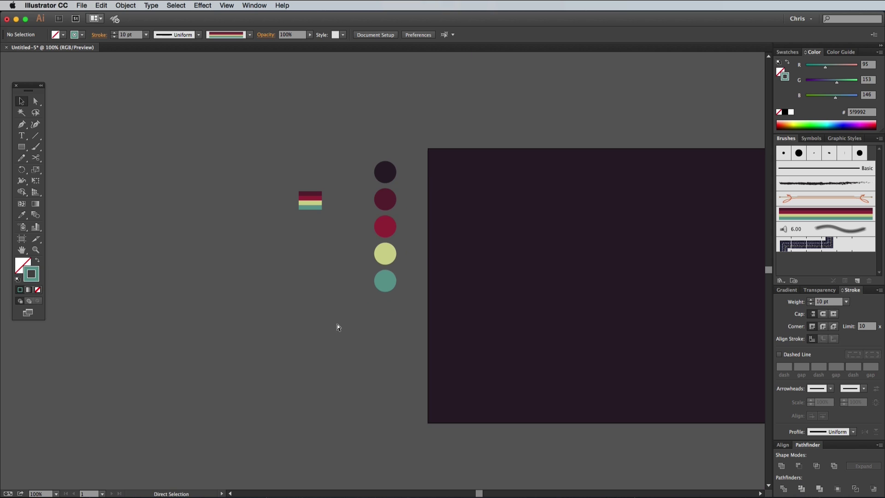
scroll(336, 327, "right", 10)
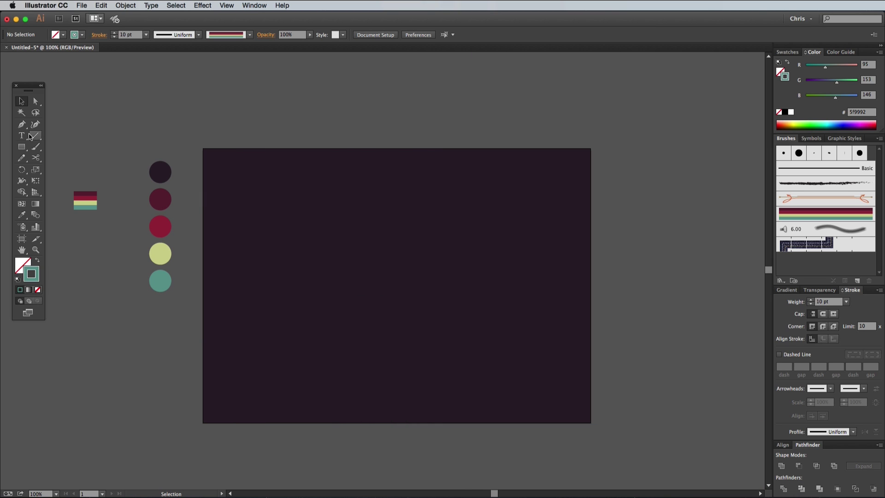
left_click(22, 128)
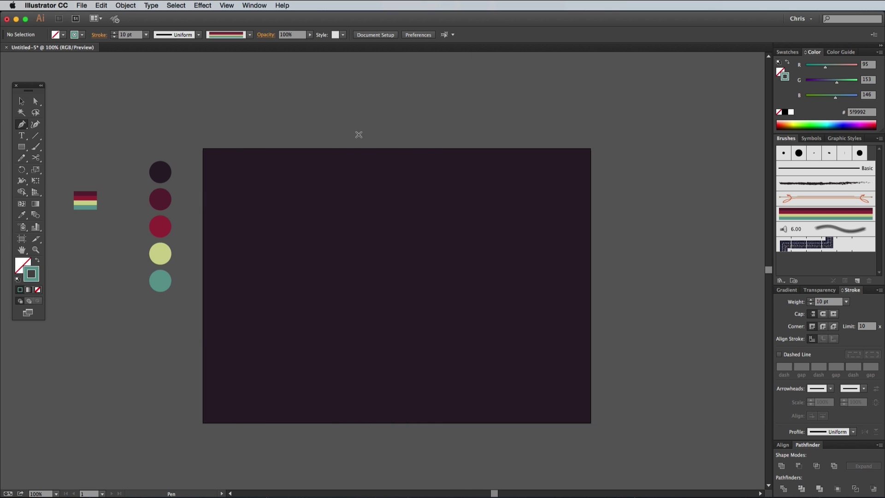
left_click(299, 118)
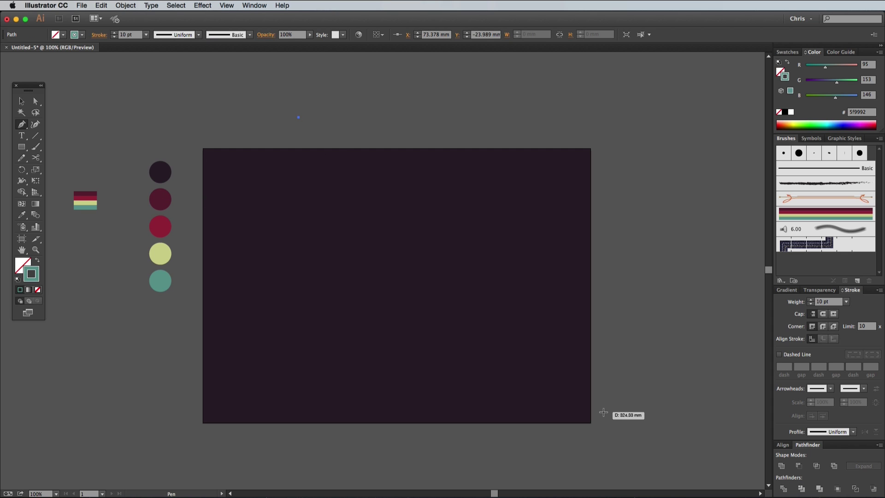
left_click(630, 455, "shift")
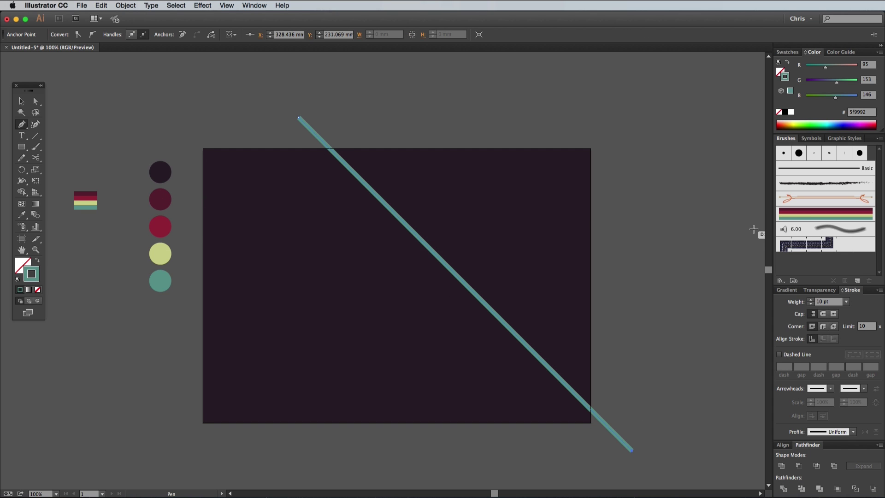
left_click(797, 215)
left_click(642, 226, "ctrl")
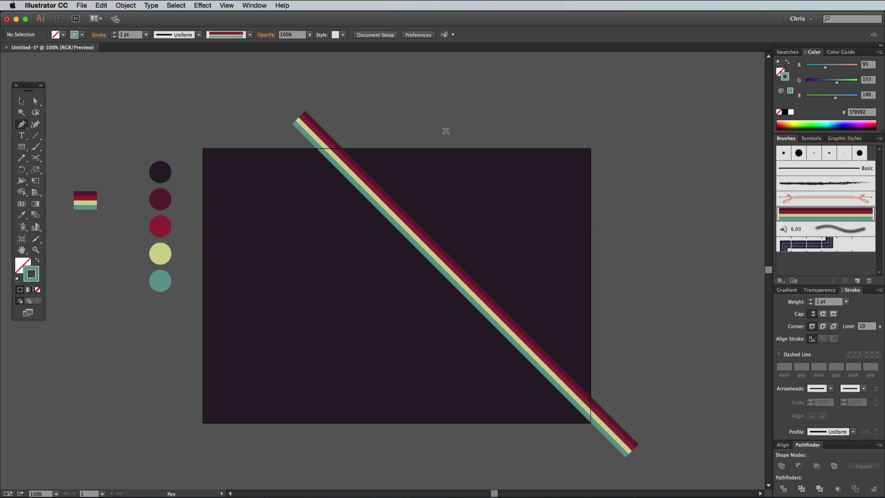
Draw a path with one right-angled bend near the artboard's left side, ending beyond its upper and lower edges, and apply the striped art brush.
left_click(419, 120)
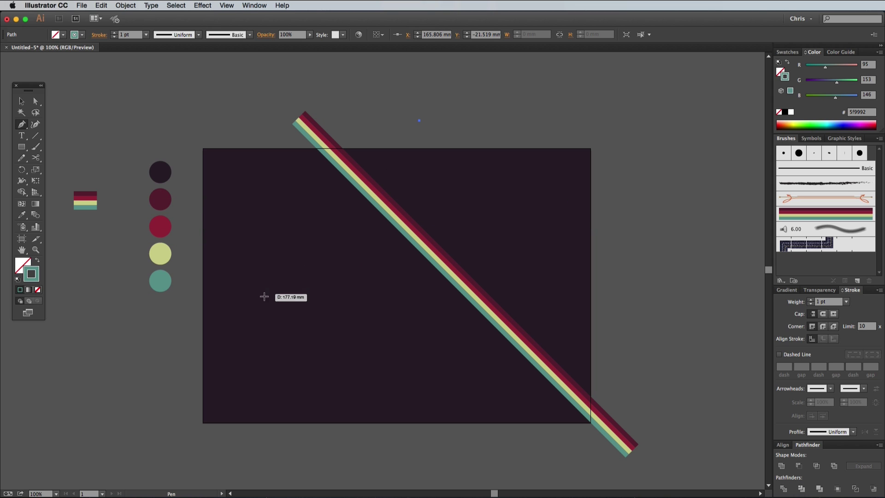
left_click(239, 301)
left_click(380, 442)
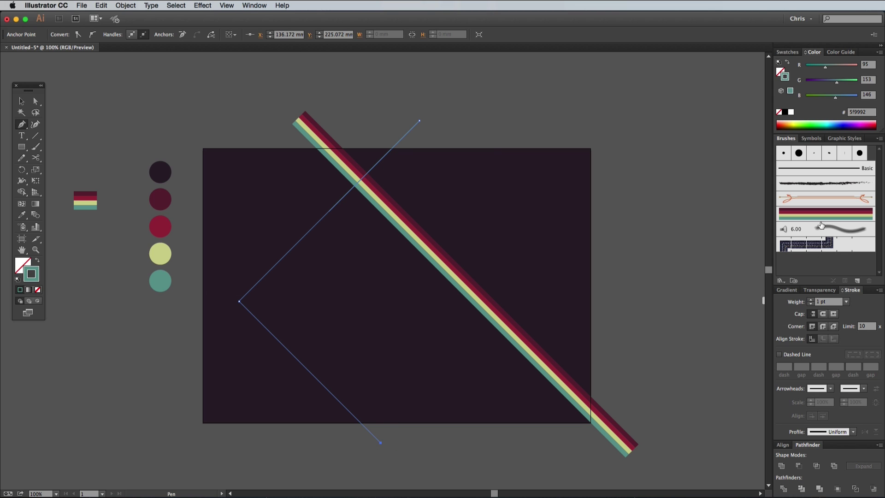
left_click(819, 217)
left_click(658, 236, "super")
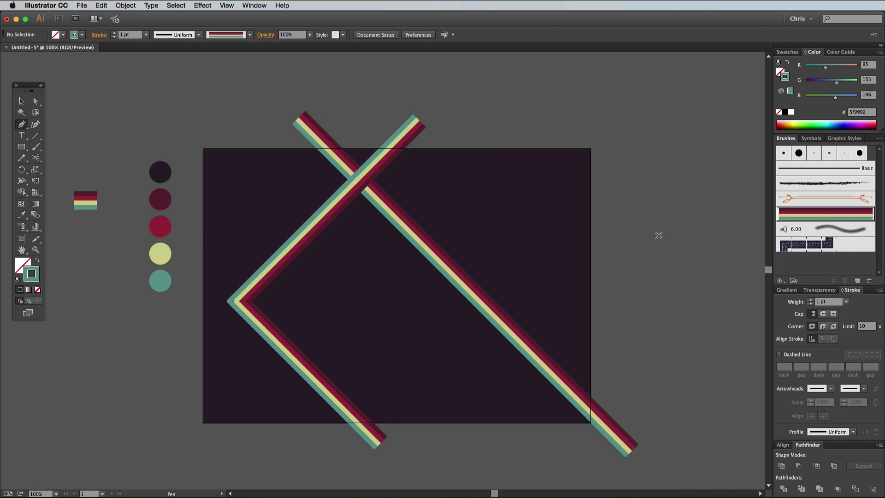
Draw a three-segment 45° zigzag path from beyond the artboard's left edge to above its upper edge, and apply the striped art brush.
left_click(178, 269)
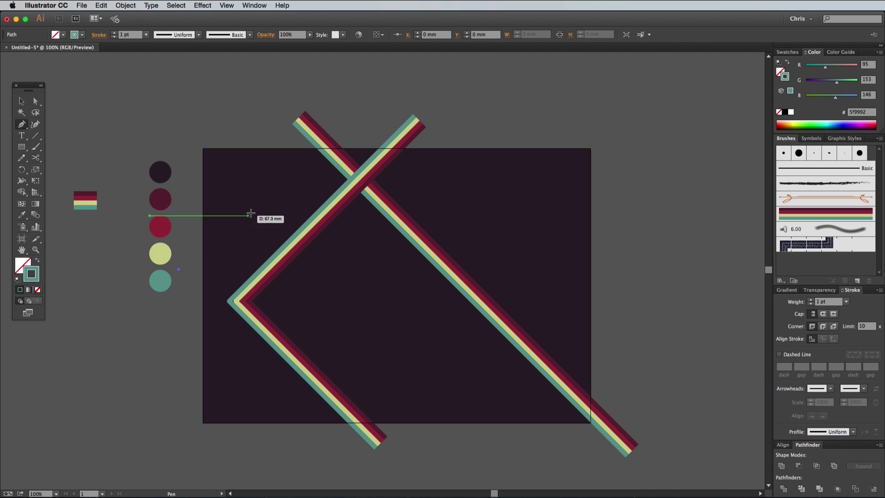
left_click(247, 202)
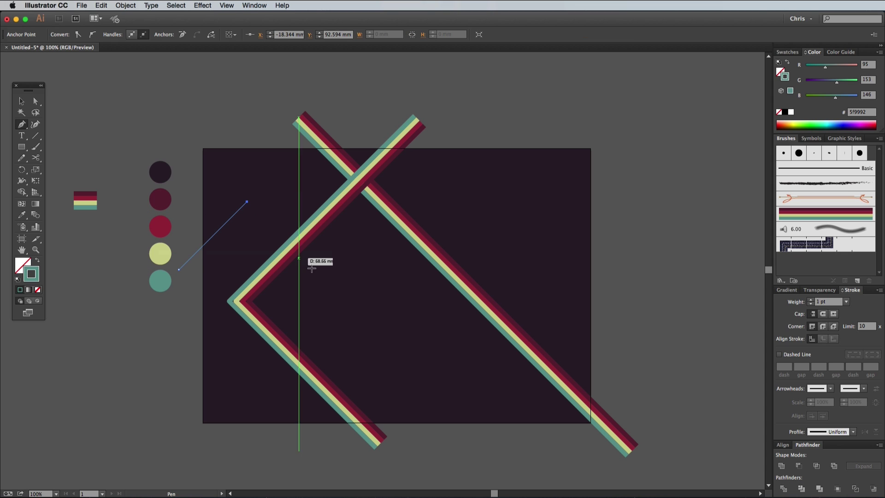
left_click(340, 295)
left_click(511, 123)
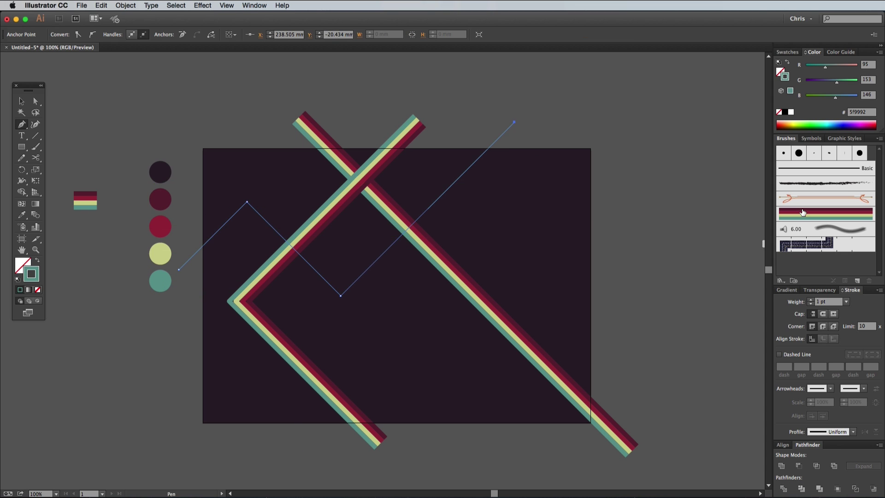
left_click(677, 300, "ctrl")
Draw an inverted-V path from beyond the artboard's right edge to its lower middle, and apply the striped art brush.
left_click(625, 323)
left_click(539, 237)
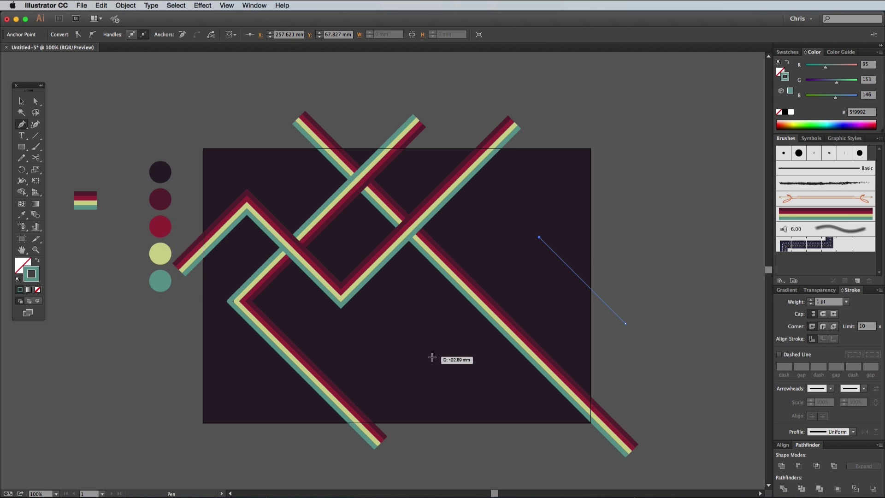
left_click(412, 363)
left_click(584, 231, "ctrl")
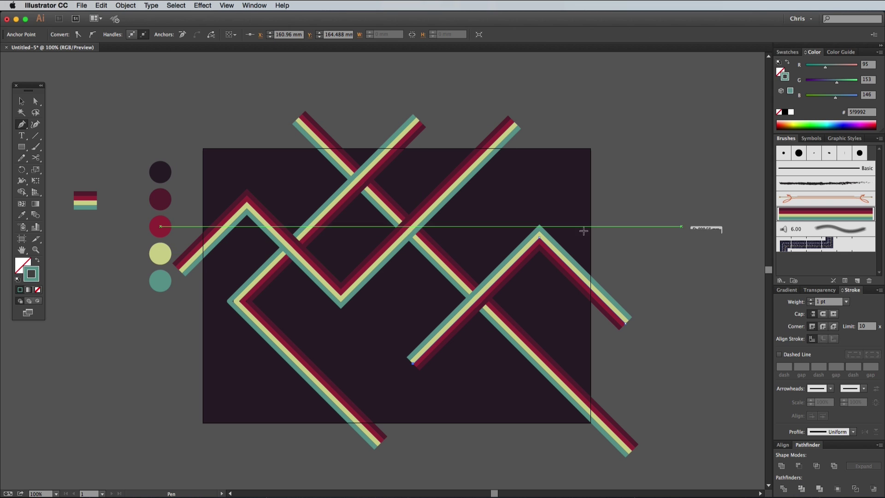
Shift individual segments of the zigzag stripe and the single-bend left stripe with Direct Selection to adjust the spacing between crossings.
key("a")
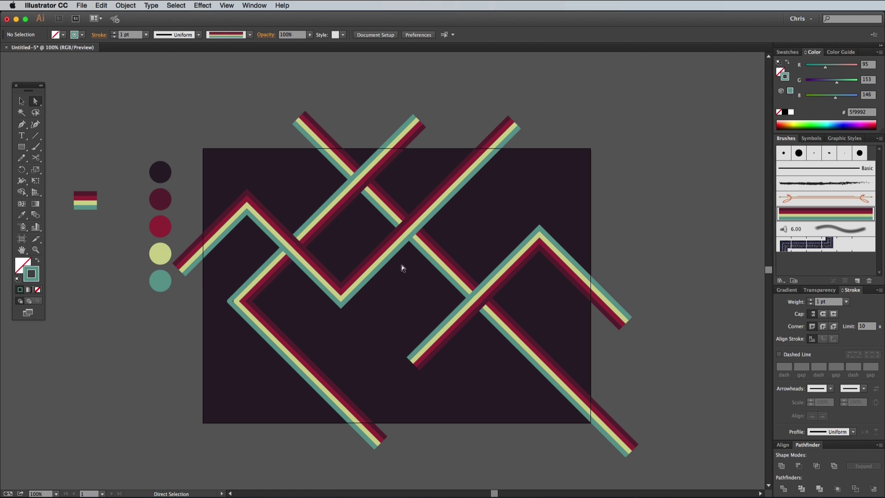
left_click_drag(380, 257, 395, 266)
left_click_drag(310, 266, 349, 217)
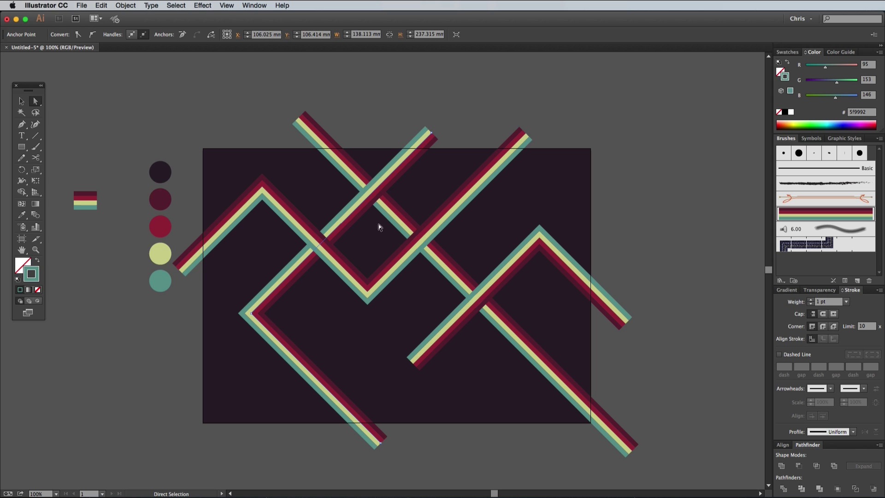
left_click_drag(405, 256, 416, 260)
left_click(292, 186)
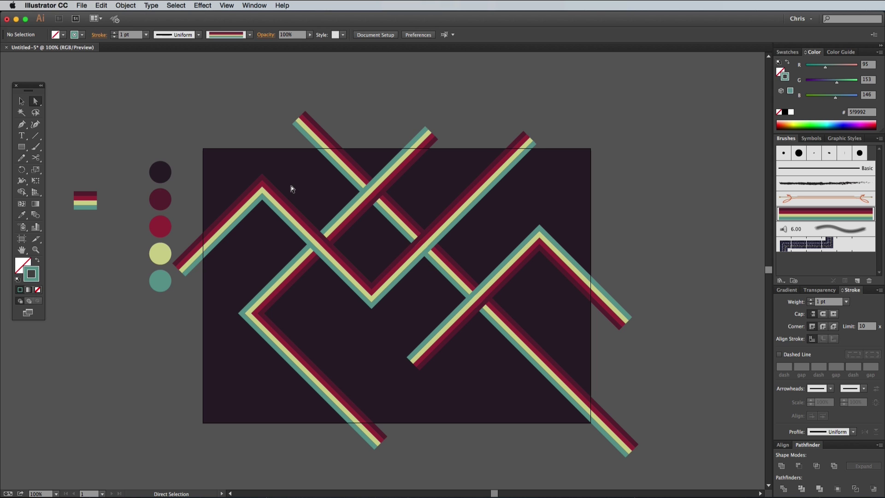
Apply the Round Corners effect to all four striped paths with a 30 mm radius and preview enabled.
left_click(20, 101)
left_click_drag(213, 98, 608, 435)
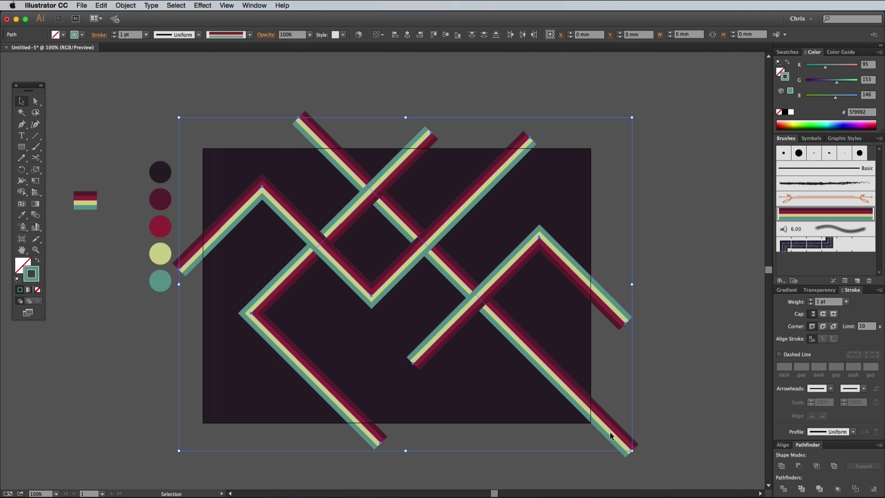
left_click(203, 5)
mouse_move(295, 124)
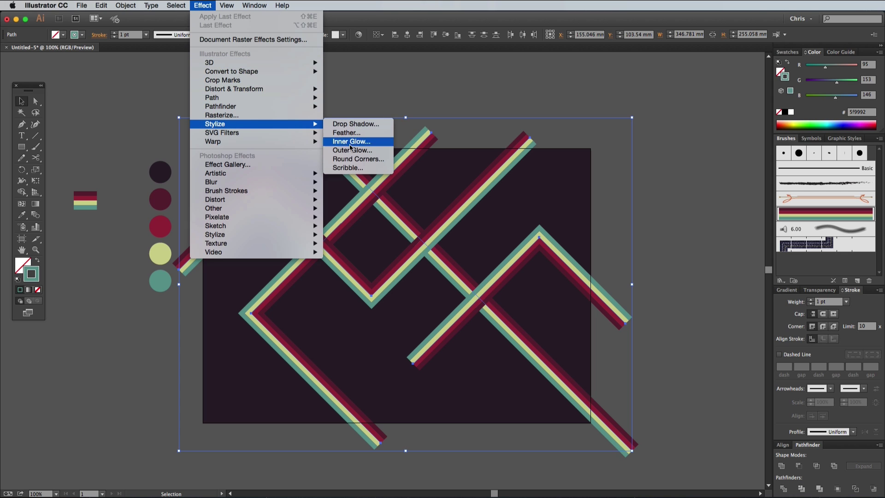
left_click(349, 159)
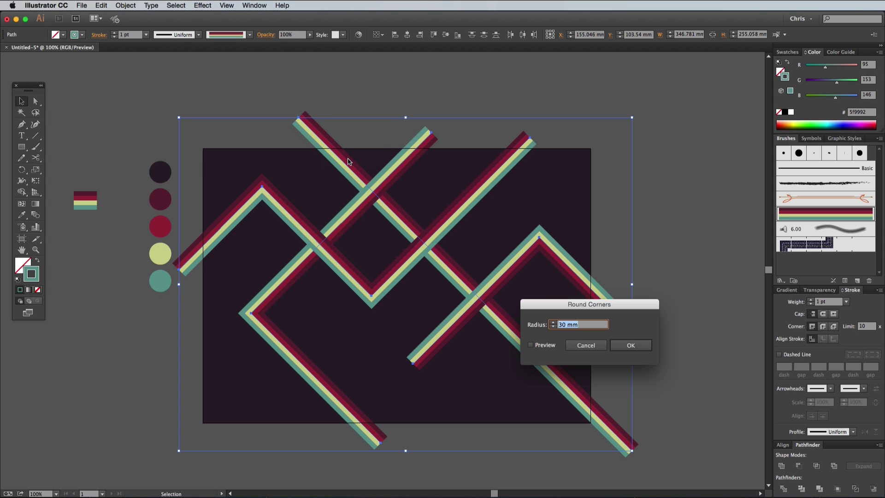
left_click(530, 345)
left_click(627, 346)
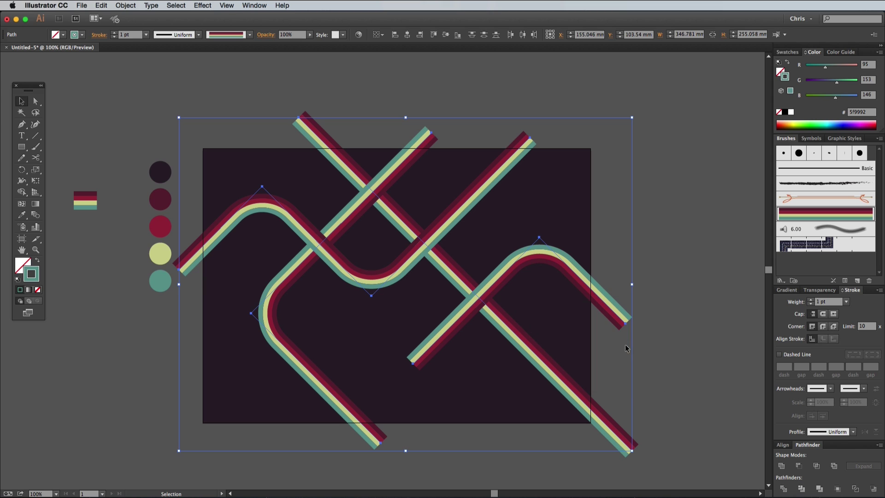
left_click(669, 299)
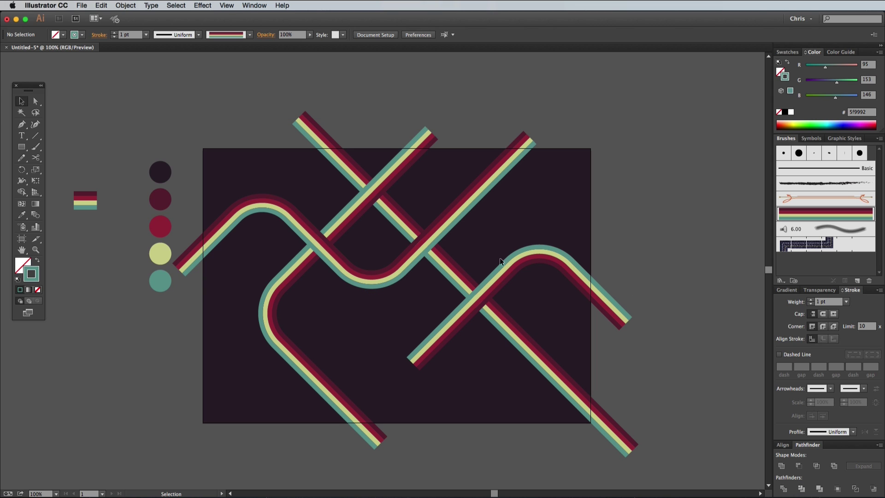
Set the stroke weight of all four striped paths to 2 pt.
left_click_drag(260, 124, 578, 410)
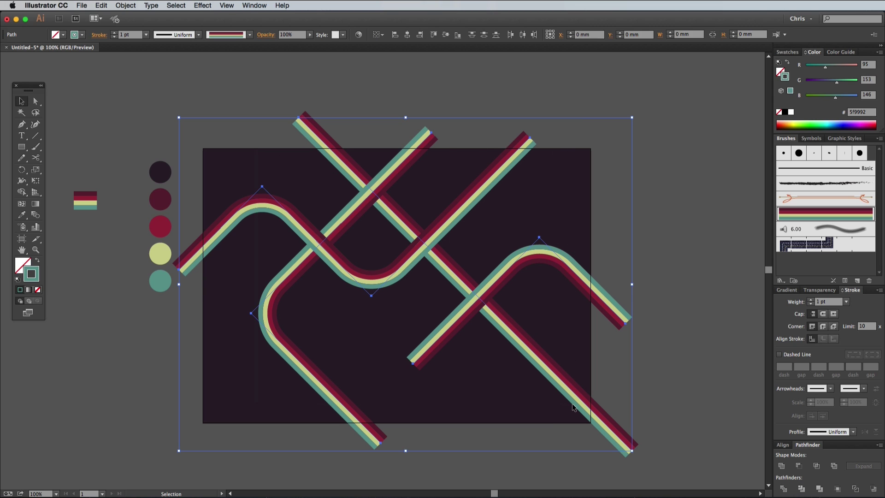
left_click(812, 300)
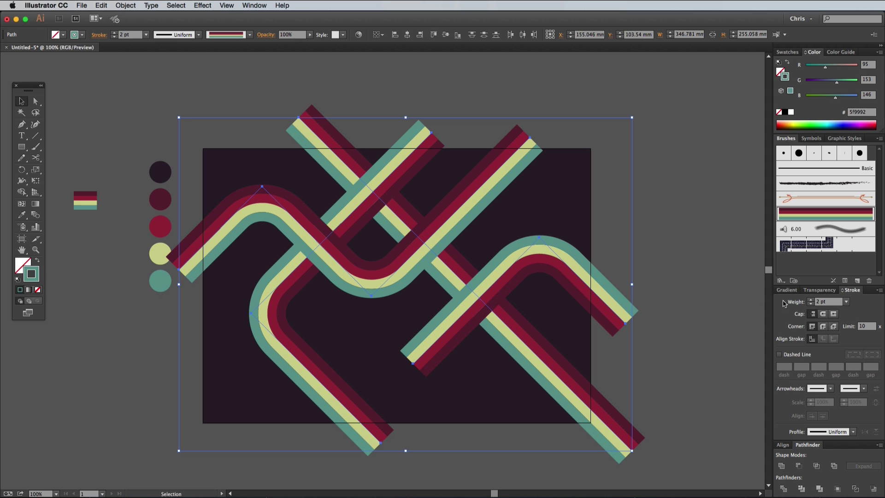
left_click(721, 289)
Reduce the stroke weight of the straight diagonal stripe and the zigzag stripe to 1.5 pt.
left_click(416, 216)
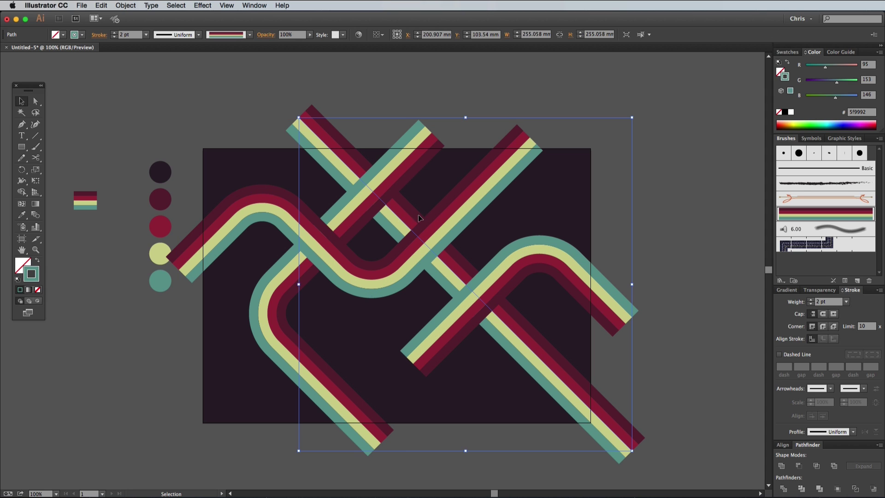
left_click(459, 208, "shift")
left_click(809, 304)
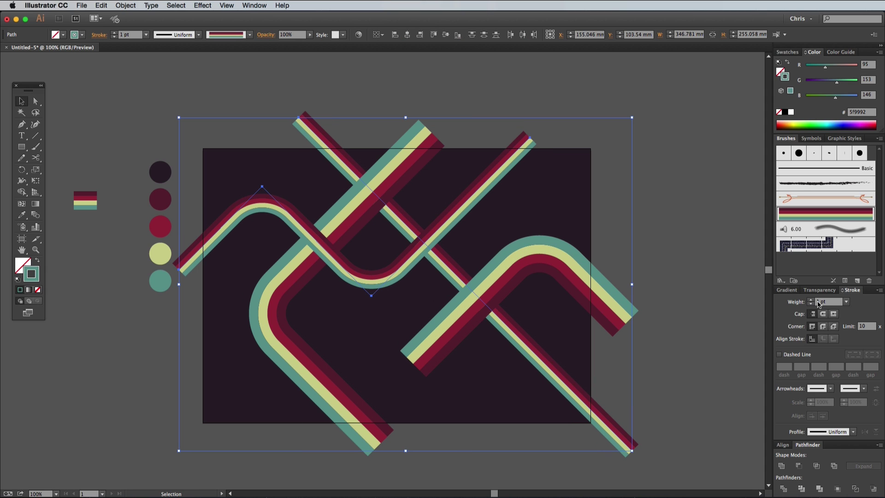
left_click(818, 301)
type("1.5")
key("Tab")
left_click(706, 270)
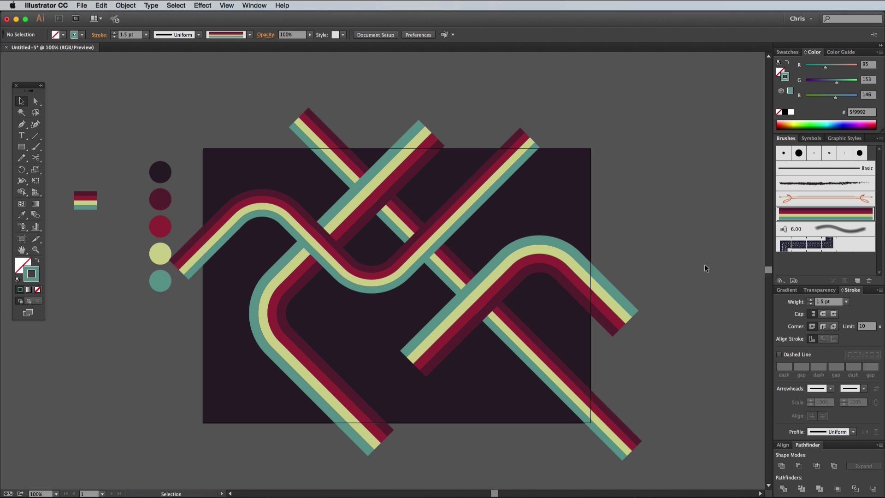
Bring the single-bend stripe to the front so it passes over the zigzag stripe.
key("super+plus")
key("super+plus")
scroll(568, 285, "down", 5)
scroll(568, 285, "up", 8)
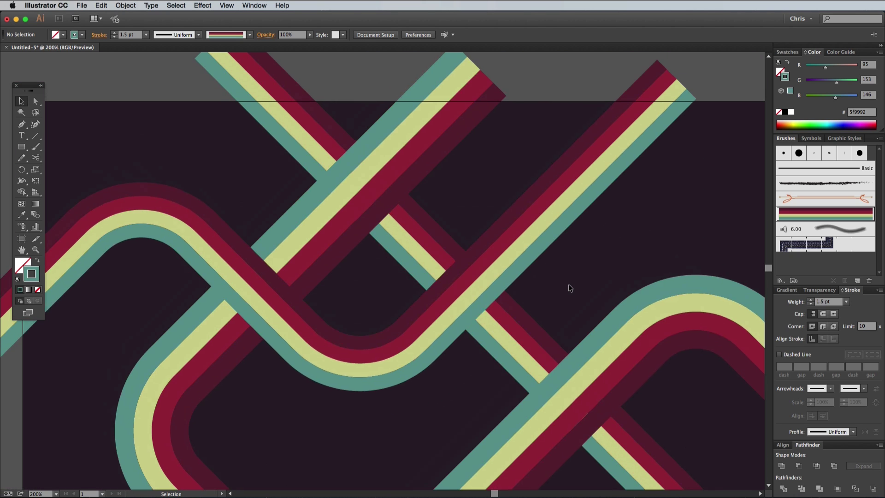
scroll(569, 288, "up", 2)
scroll(568, 289, "left", 3)
left_click(307, 302)
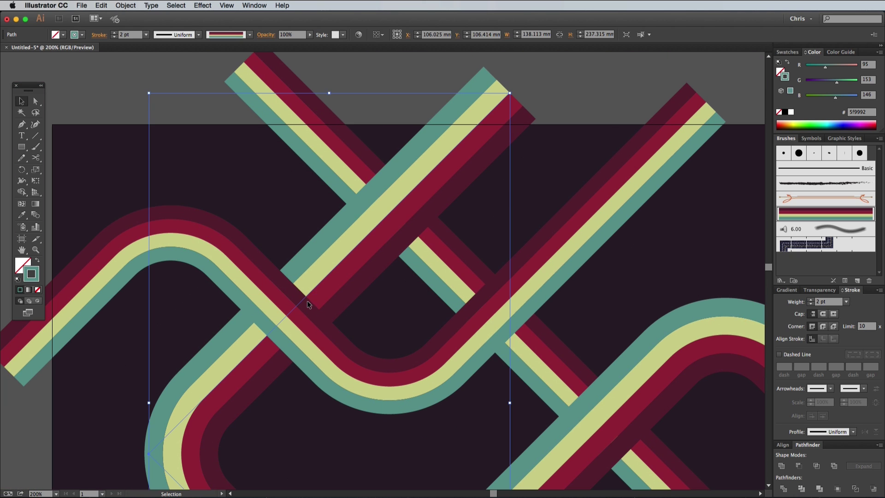
right_click(307, 297)
mouse_move(349, 423)
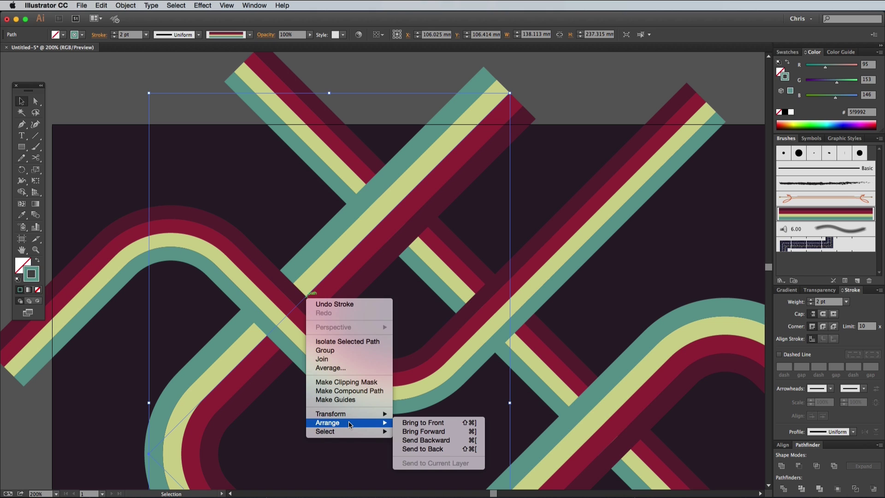
left_click(420, 423)
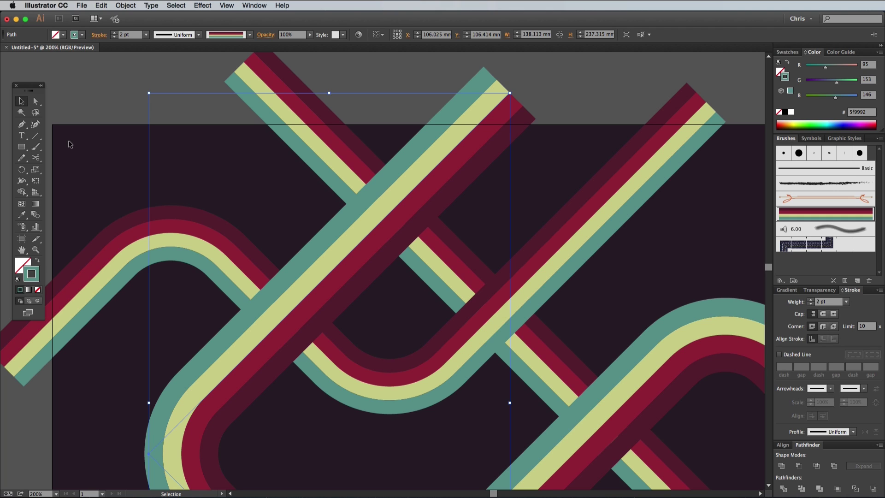
Cut the single-bend stripe with Scissors between its two crossings and send the upper piece behind the straight diagonal stripe.
left_click(36, 159)
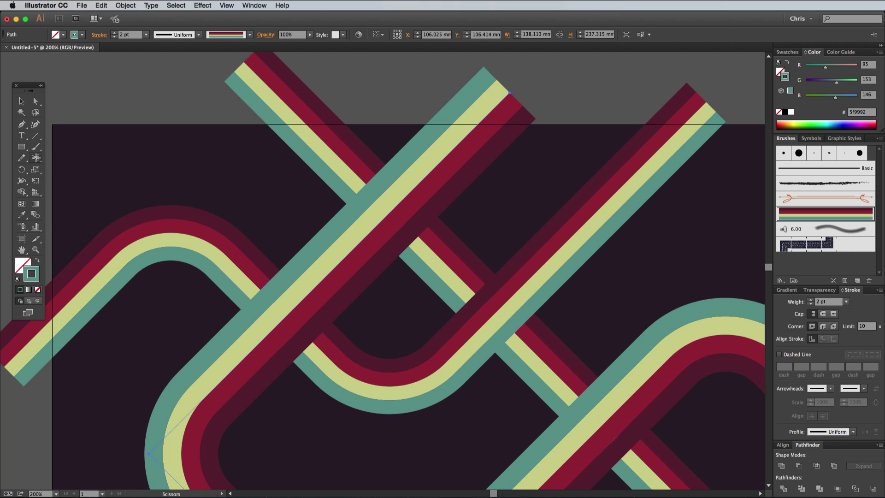
left_click(360, 240)
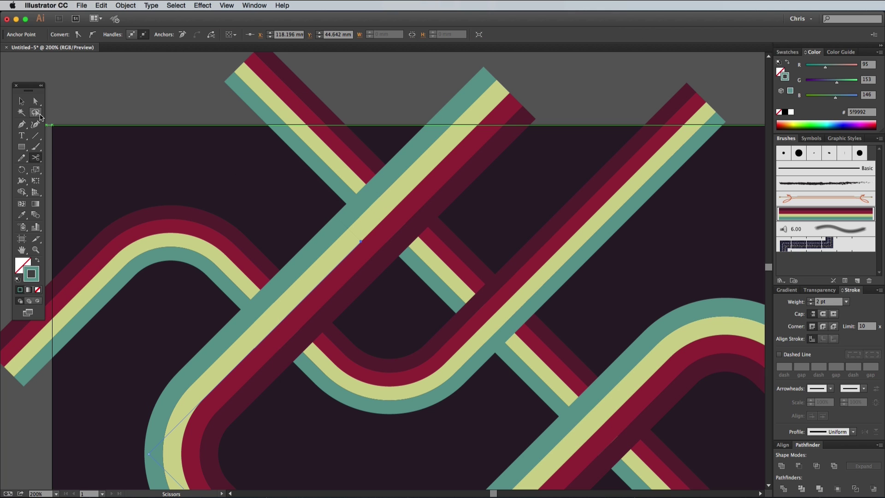
left_click(23, 103)
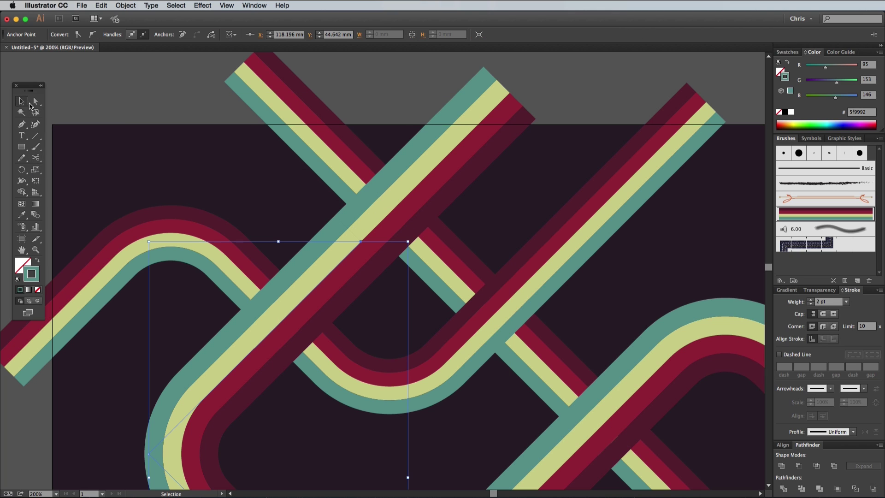
left_click(397, 203)
key("a")
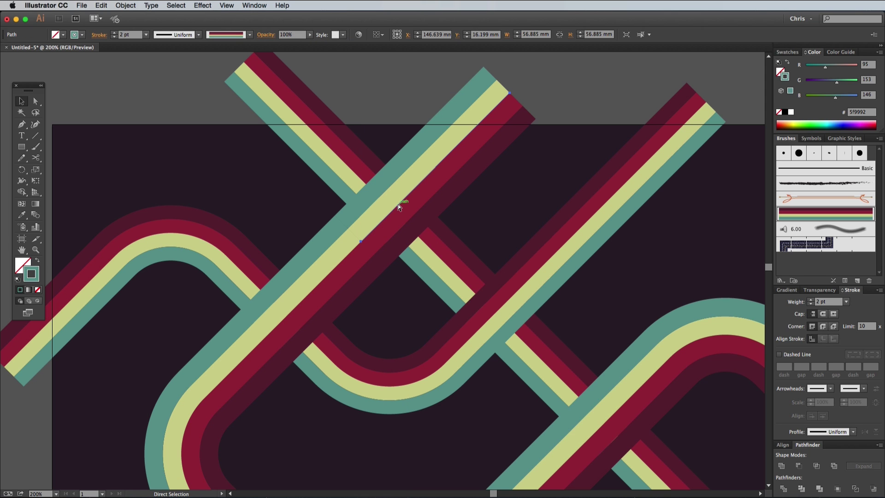
key("super+bracketleft")
key("v")
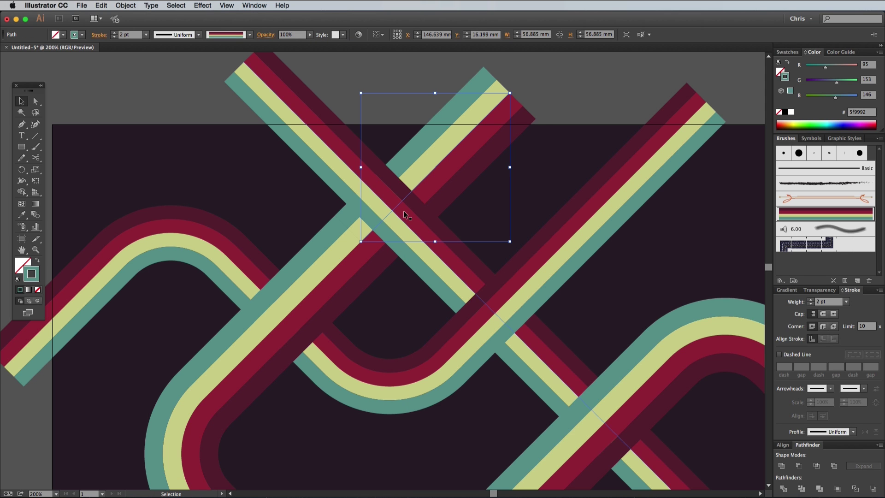
Send the arched stripe on the artboard's right side backward behind the straight diagonal stripe.
scroll(404, 214, "down", 5)
scroll(404, 214, "right", 4)
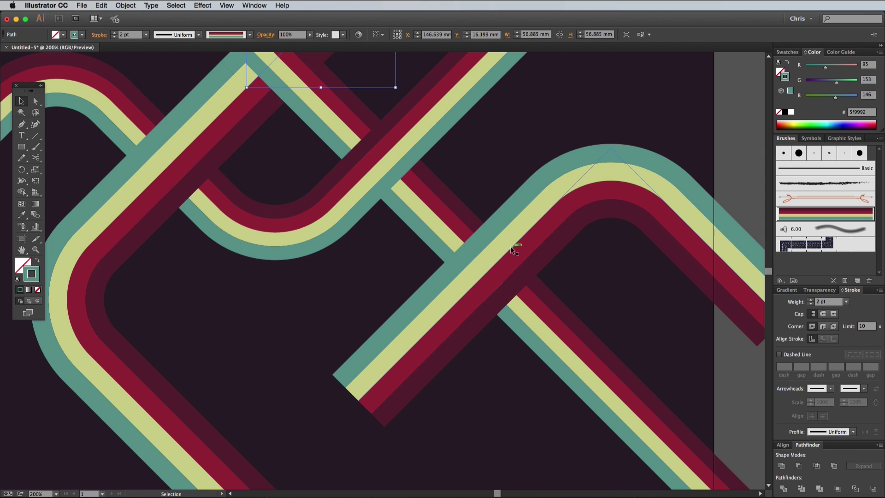
left_click(510, 246)
key("a")
key("super+bracketleft")
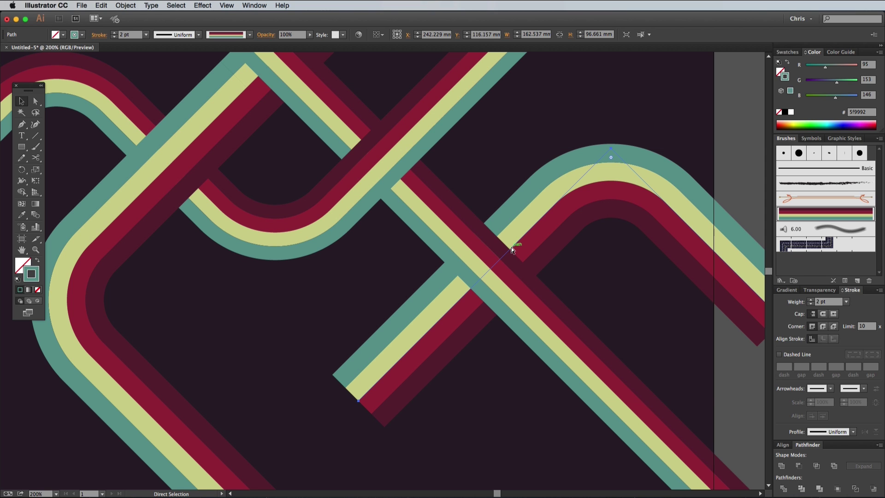
Expand the appearance of the arched stripe into separate editable lines.
key("super+1")
key("v")
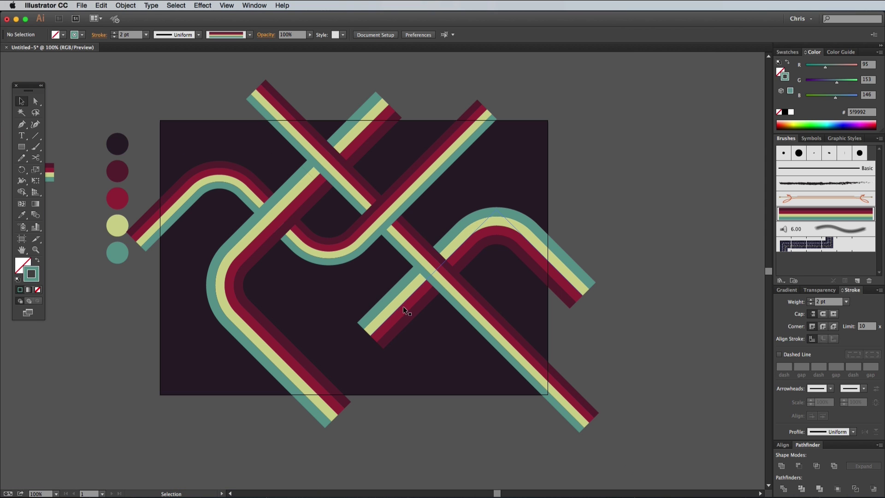
left_click(126, 5)
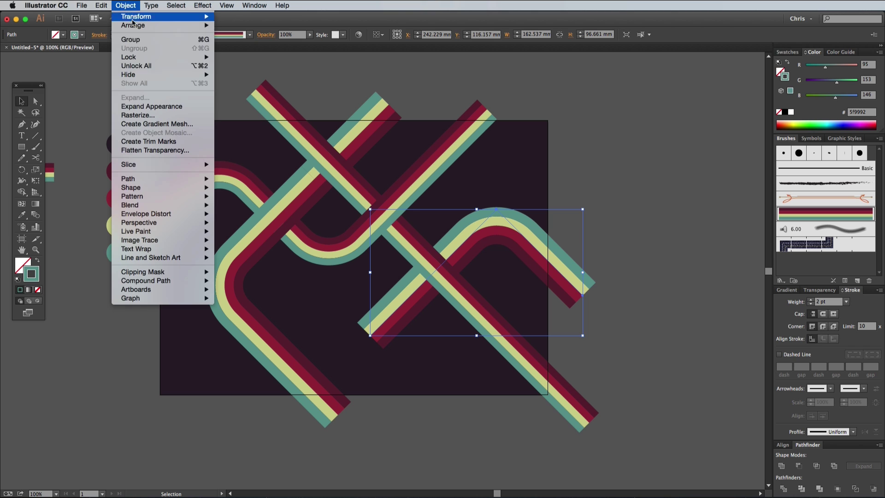
left_click(154, 108)
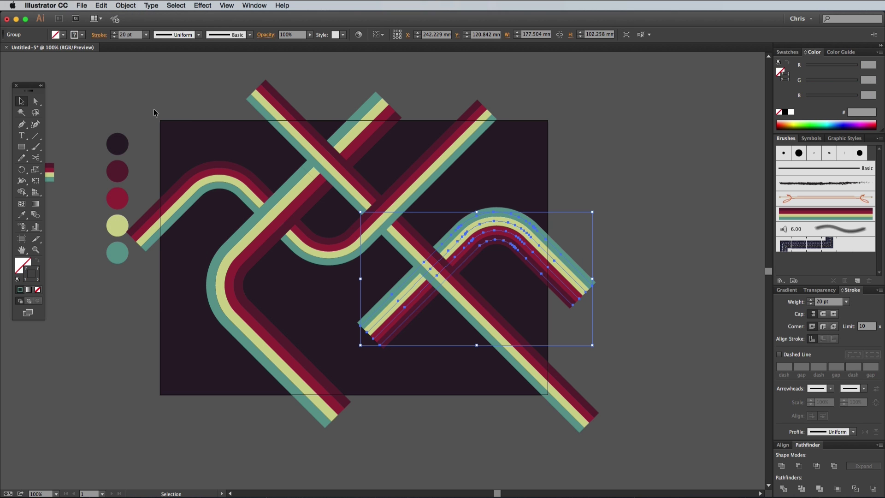
Stagger the lower ends of the arched stripe's four lines by moving their end points along the line direction with Direct Selection.
key("super+equal")
key("super+equal")
key("super+equal")
key("super+equal")
scroll(169, 123, "down", 5)
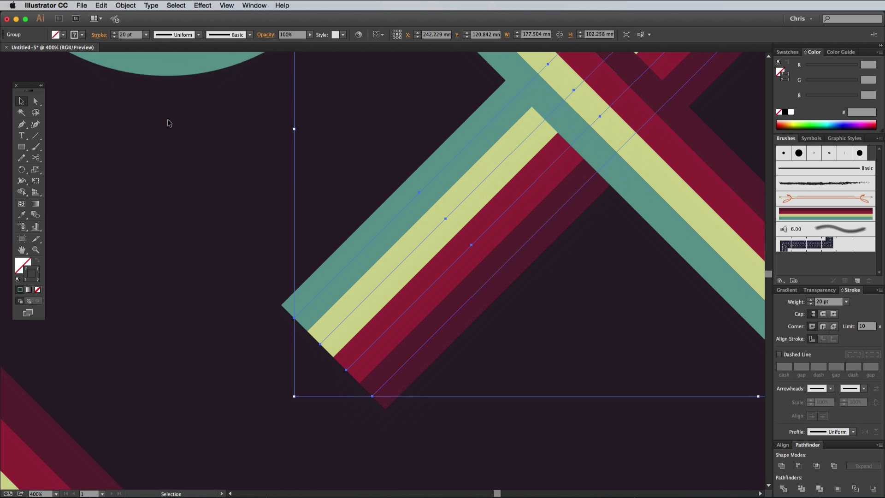
key("a")
left_click(193, 239)
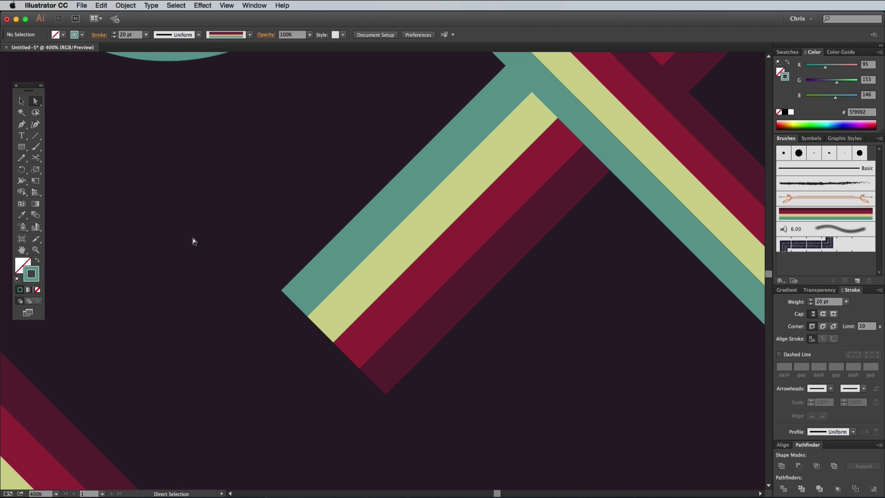
left_click_drag(294, 303, 277, 322)
left_click_drag(321, 330, 354, 296)
left_click_drag(346, 356, 487, 269)
left_click(520, 333)
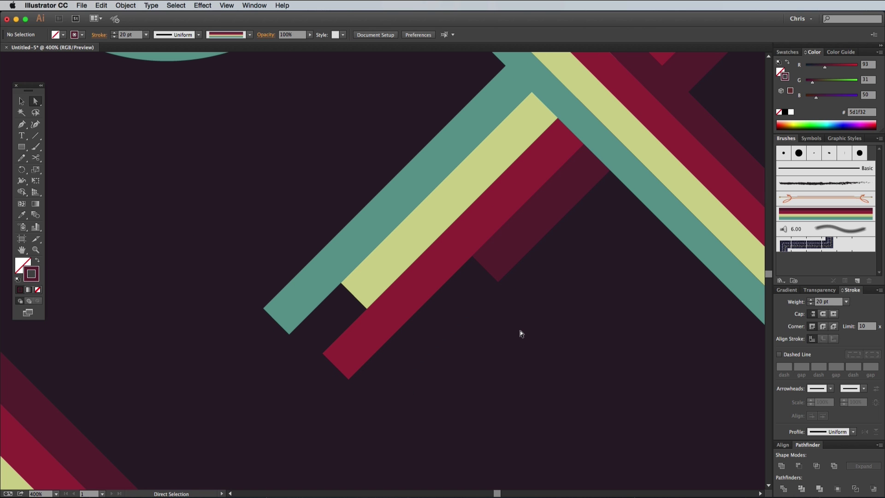
Draw a circle about 39 mm across on the empty canvas beside the artboard and scale it down to about 31 mm.
key("super+minus")
key("super+minus")
key("super+minus")
scroll(520, 333, "right", 4)
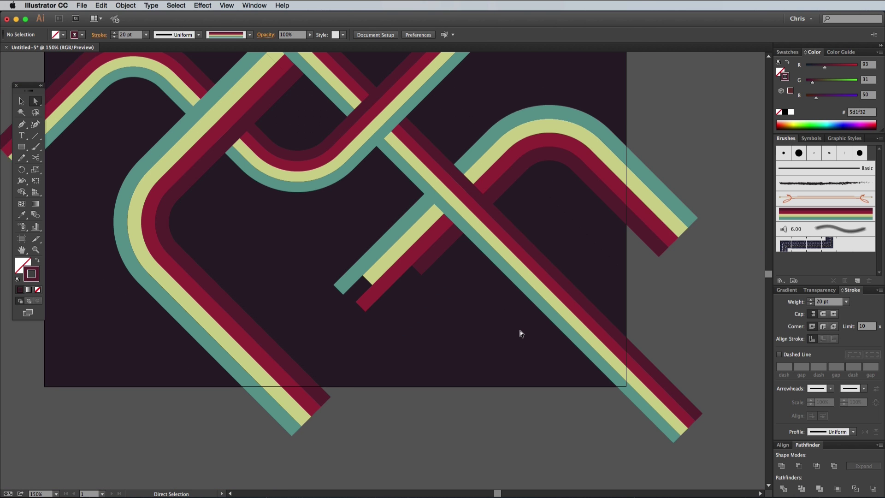
left_click_drag(18, 147, 55, 167)
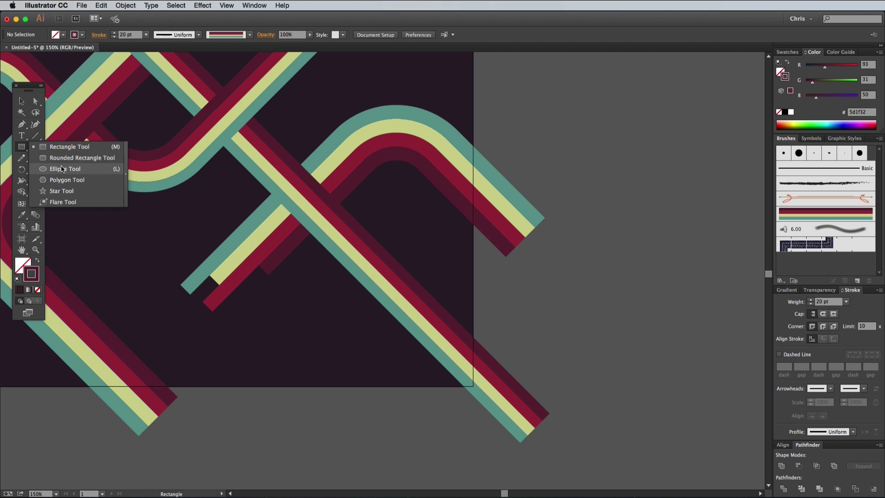
left_click_drag(590, 229, 666, 295)
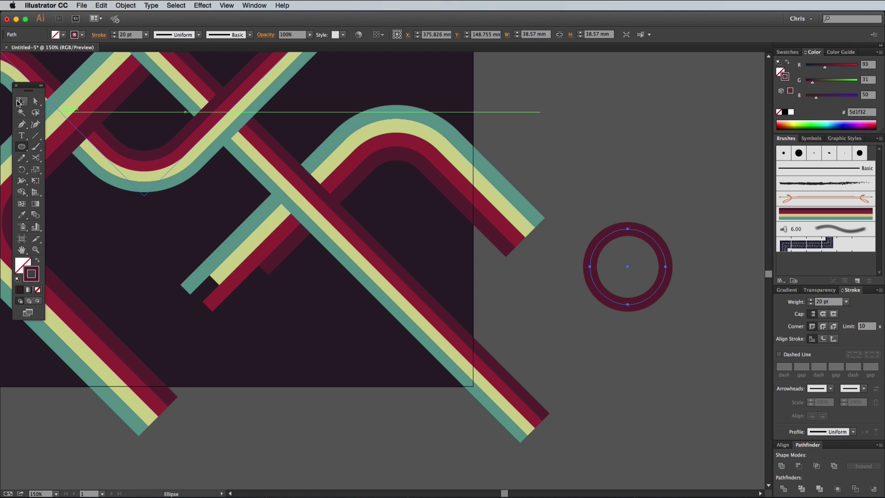
mouse_move(591, 231)
left_mouse_down()
mouse_move(604, 239)
mouse_move(598, 236)
left_mouse_up()
Turn off Scale Strokes & Effects in the general preferences.
left_click(42, 4)
mouse_move(49, 31)
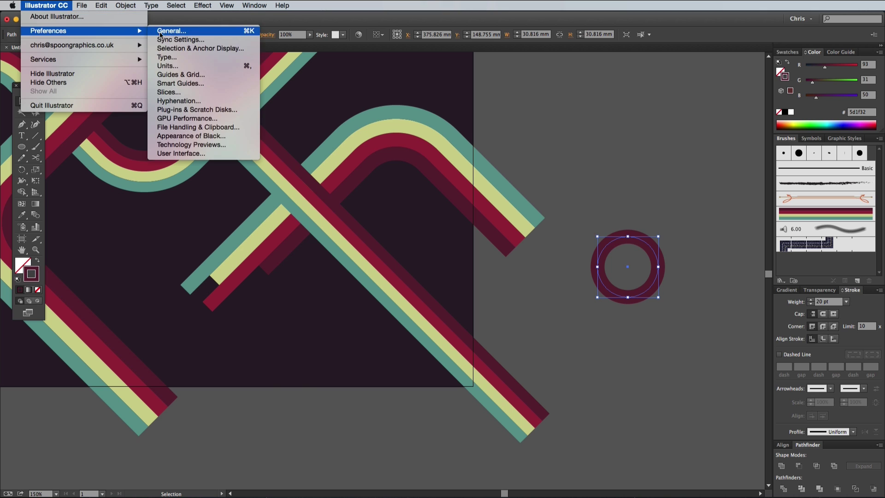
left_click(300, 30)
left_click(514, 256)
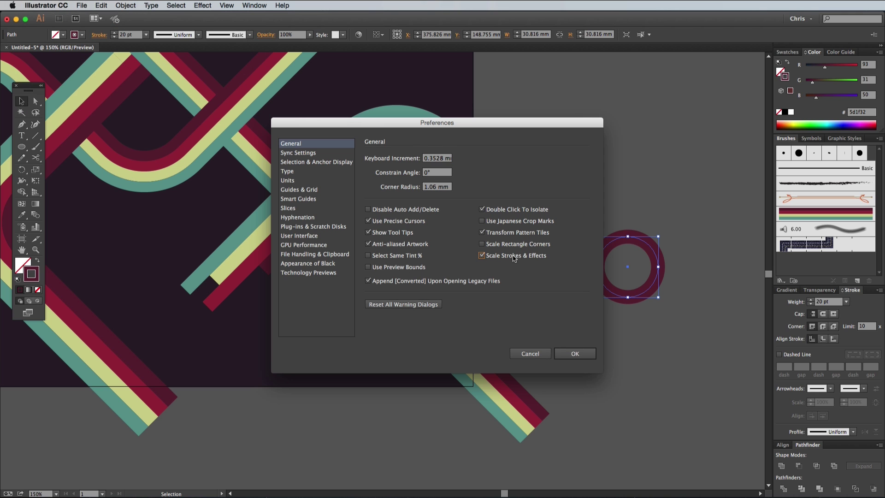
left_click(575, 353)
Delete the circle's upper-left portion with Direct Selection, leaving only the lower-right quarter arc.
key("a")
left_click_drag(573, 222, 642, 269)
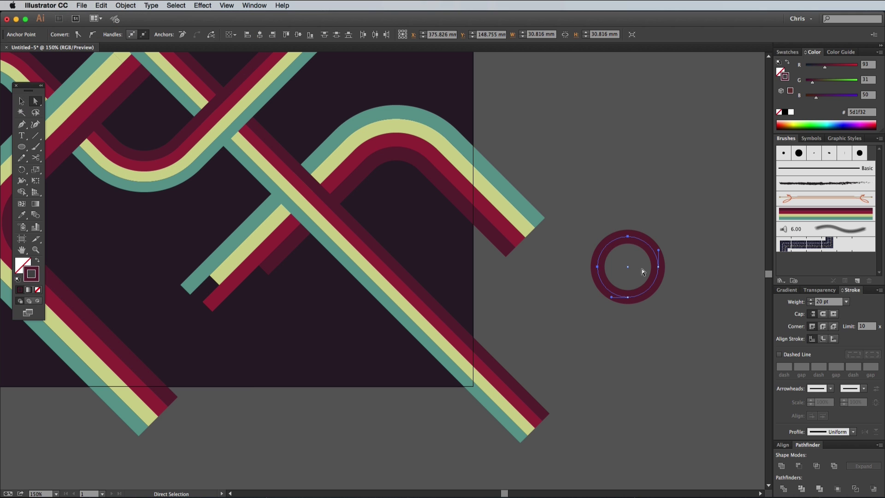
key("Delete")
Rotate the quarter arc 45° so it curves downward and move it near the staggered ends of the arched stripe's lines.
left_click(21, 101)
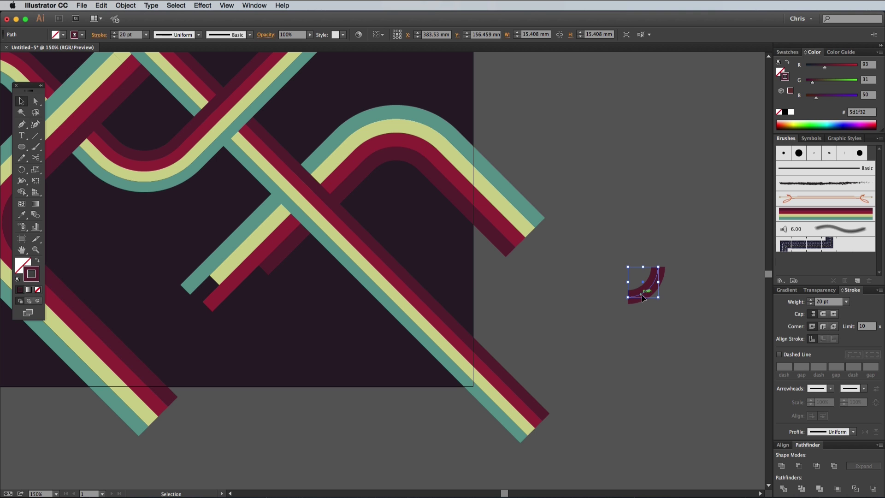
left_click_drag(642, 294, 174, 340)
key("super+equal")
key("super+equal")
key("super+equal")
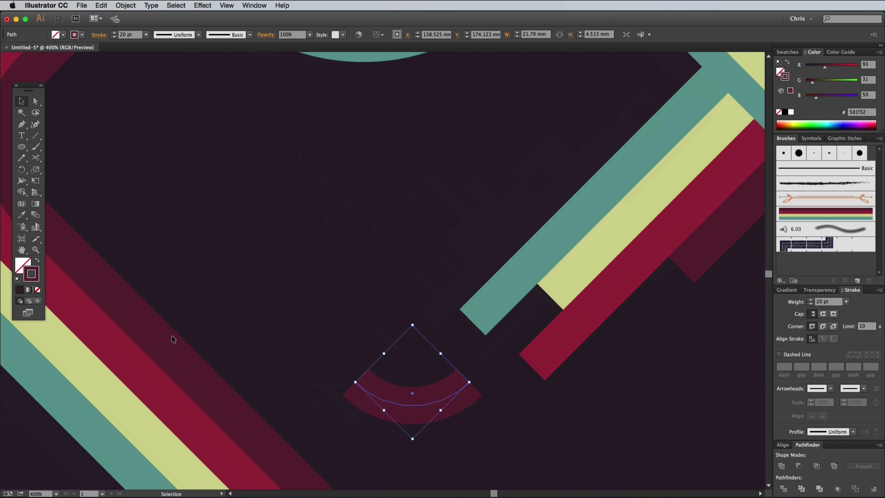
Snap the quarter arc to the lower end of the teal line and match its teal stroke with the Eyedropper.
left_click_drag(425, 403, 428, 343)
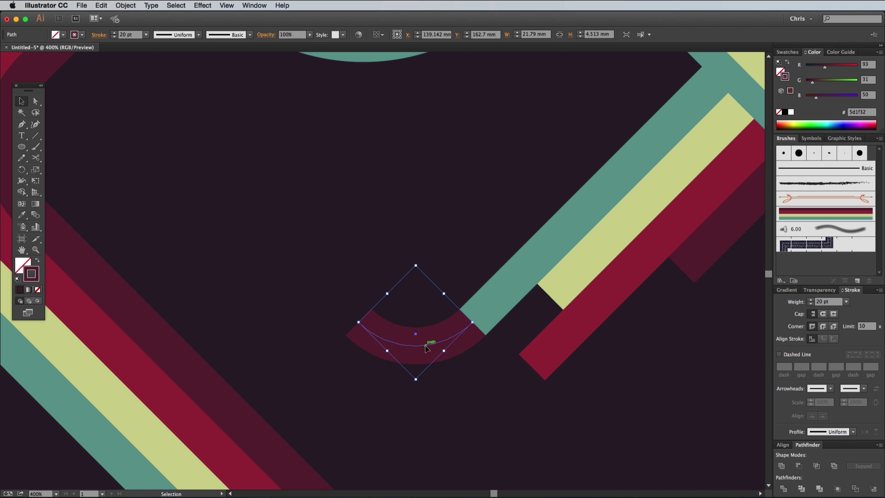
left_click(21, 214)
left_click(501, 294)
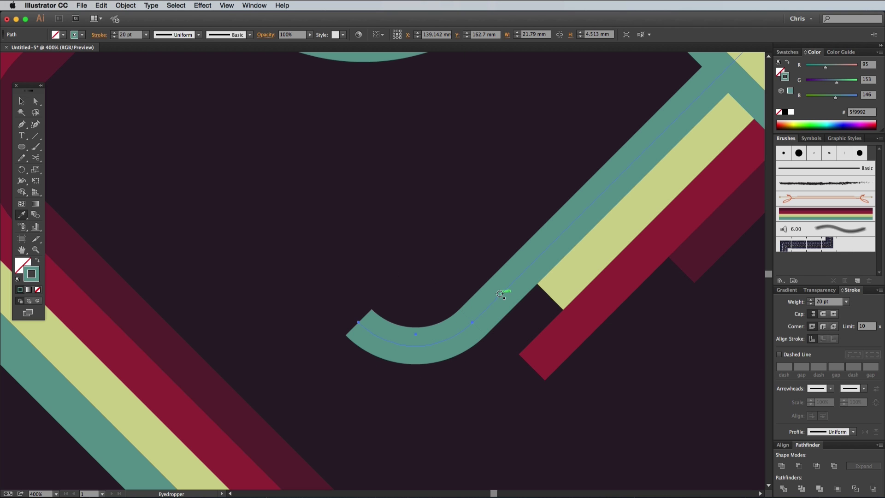
key("v")
Duplicate the teal arc onto the lower end of the bright red line and check the alignment in Outline view.
scroll(403, 275, "right", 2)
scroll(402, 274, "right", 3)
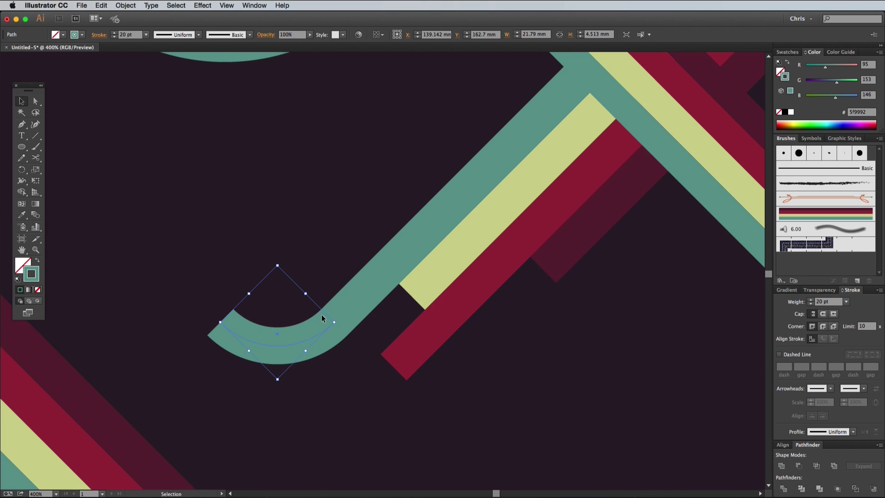
left_click_drag(275, 332, 338, 382)
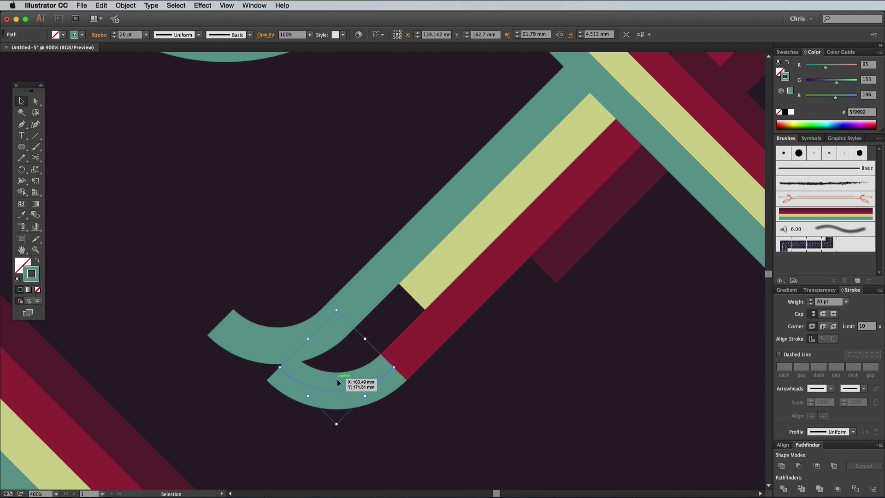
left_click(226, 4)
left_click(240, 19)
key("super+equal")
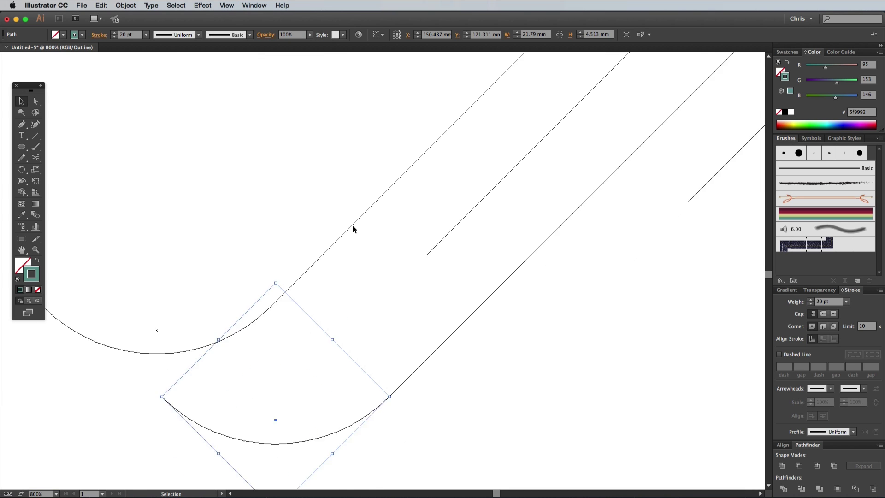
left_click(352, 226)
left_click(226, 5)
left_click(241, 18)
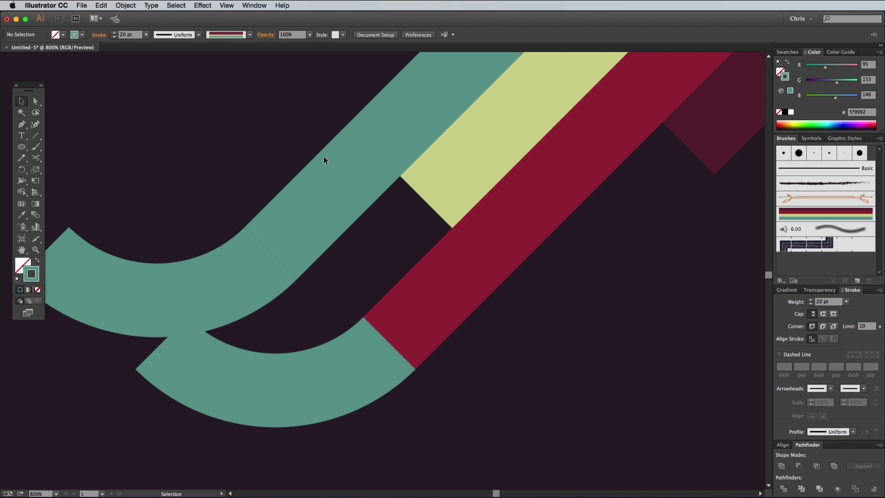
Recolour the duplicated arc with the bright red line's stroke using the Eyedropper.
left_click(249, 384)
left_click(22, 215)
left_click(423, 310)
left_click(22, 102)
Duplicate the red arc into the empty space beside it and rotate the copy 90° so it bulges toward the left.
key("super+minus")
key("super+minus")
left_click_drag(345, 341, 349, 353)
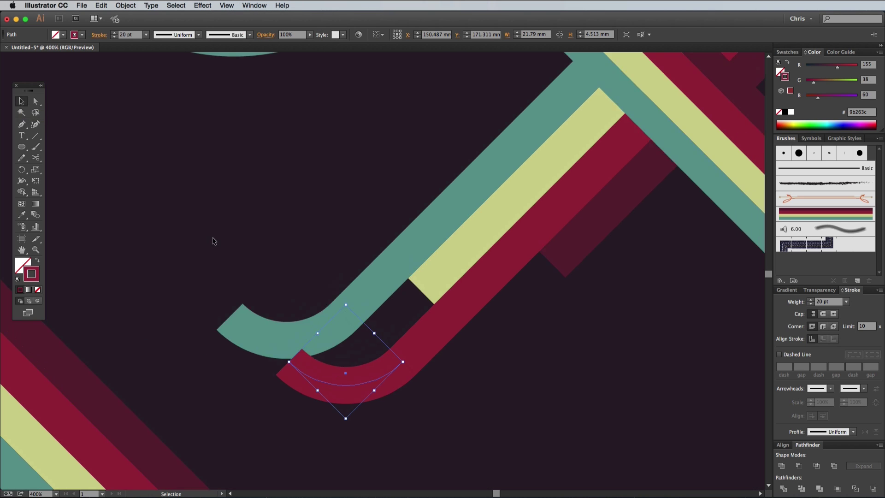
key("super+minus")
left_click_drag(288, 350, 291, 419)
left_click_drag(357, 417, 498, 411)
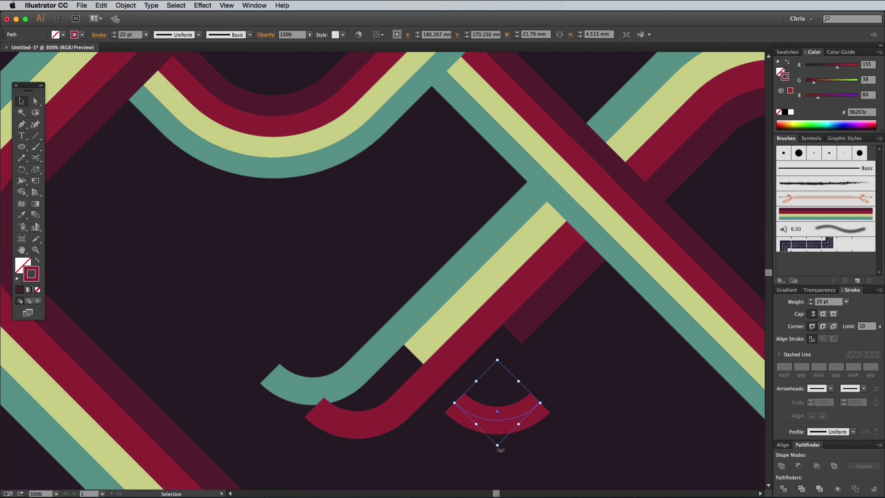
left_click_drag(501, 449, 472, 444)
left_click_drag(532, 437, 505, 449)
Fit the rotated arc to the yellow line's end in matching yellow and place a copy at the dark maroon line's end.
left_click_drag(489, 399, 503, 377)
left_click(23, 216)
left_click(432, 335)
left_click(22, 101)
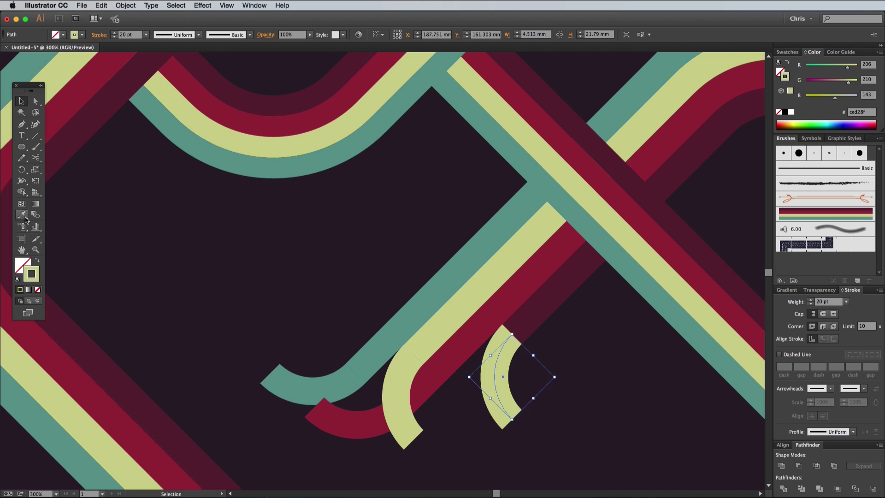
Recolour the arc at the dark maroon line's end with that line's stroke using the Eyedropper, and deselect it.
left_click(26, 221)
left_click(535, 315)
left_click(22, 101)
left_click(240, 313)
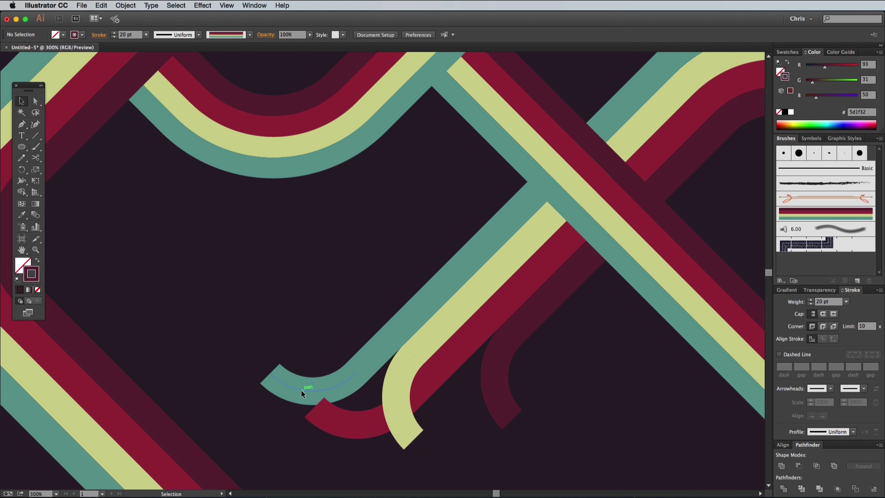
Reposition the teal and bright red arcs and adjust the ends of their matching diagonal lines to meet them.
left_click_drag(300, 390, 286, 404)
left_click_drag(347, 424, 374, 396)
key("a")
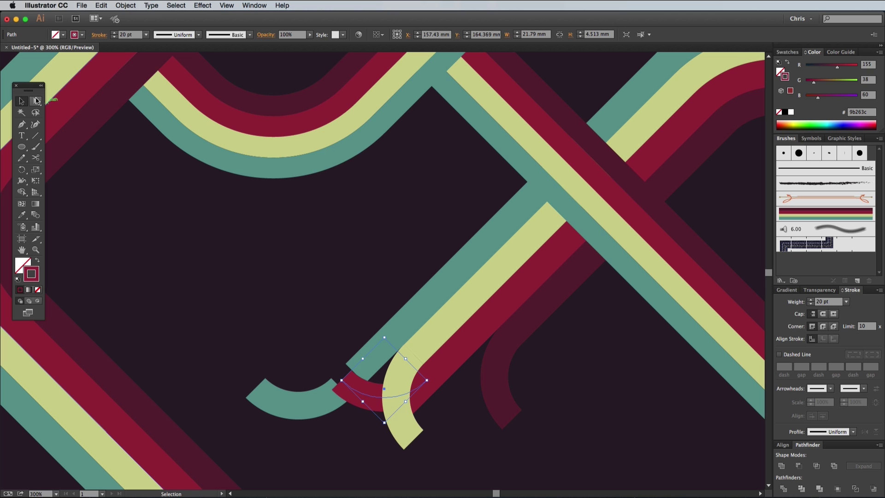
left_click_drag(356, 374, 341, 388)
left_click_drag(395, 413, 427, 380)
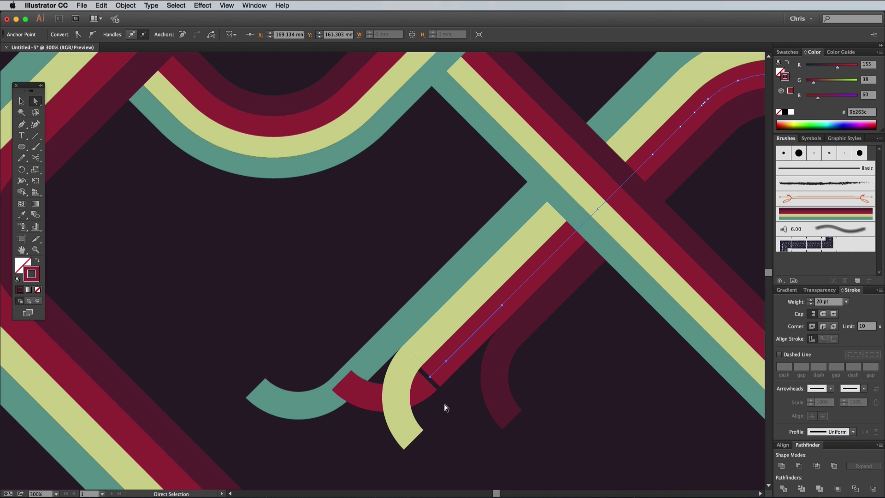
left_click(21, 101)
Extend the dark maroon arc with a straight diagonal segment running down past the artboard's lower edge, and deselect it.
scroll(339, 324, "right", 2)
scroll(339, 323, "down", 1)
scroll(340, 322, "down", 3)
scroll(339, 323, "right", 2)
key("p")
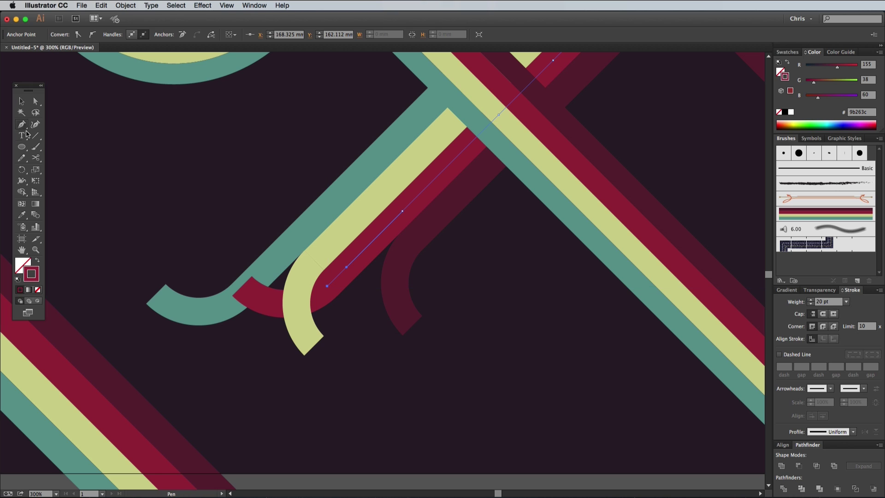
left_click(413, 325, "super")
left_click(412, 326)
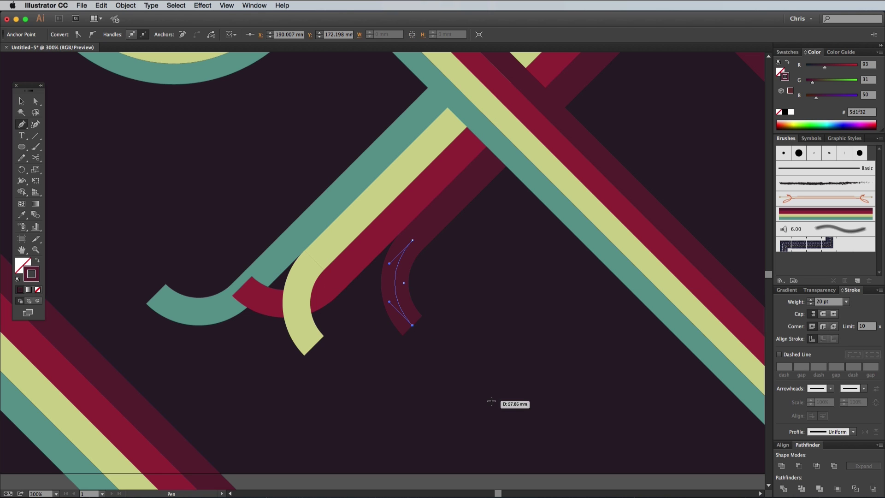
left_click(612, 485, "shift")
left_click(398, 439, "super")
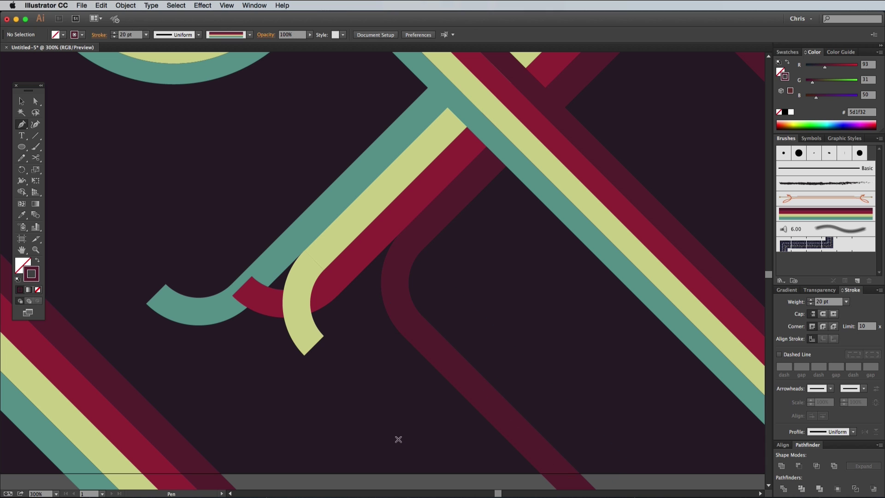
Extend the yellow arc's free end with a straight diagonal segment toward the lower right using the Pen tool.
scroll(369, 405, "left", 2)
scroll(368, 405, "up", 1)
left_click(355, 367)
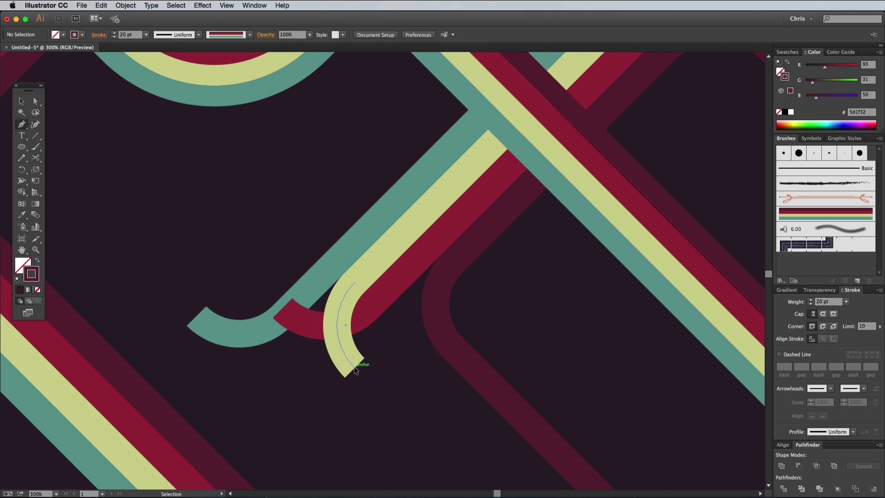
left_click(445, 459)
left_click(322, 350, "super")
Extend the free ends of the bright red and teal arcs with straight diagonal segments toward the upper left.
left_click(282, 308)
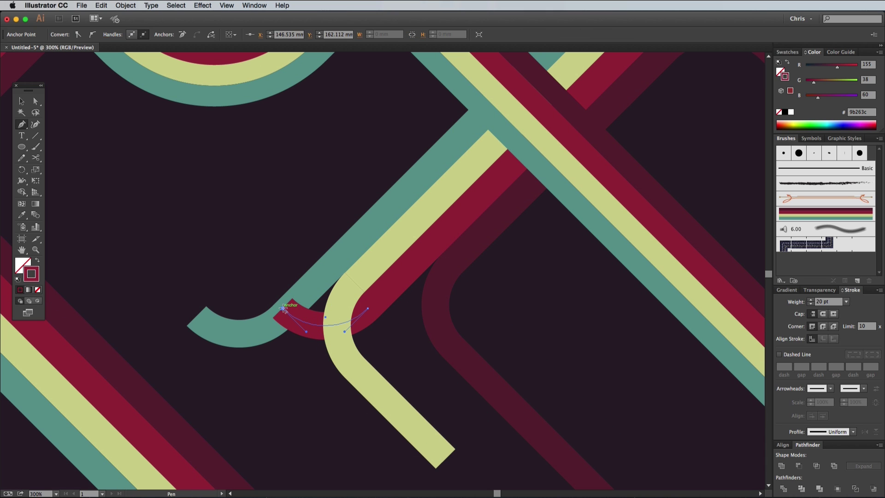
left_click(189, 215)
left_click(210, 285, "super")
left_click(282, 317)
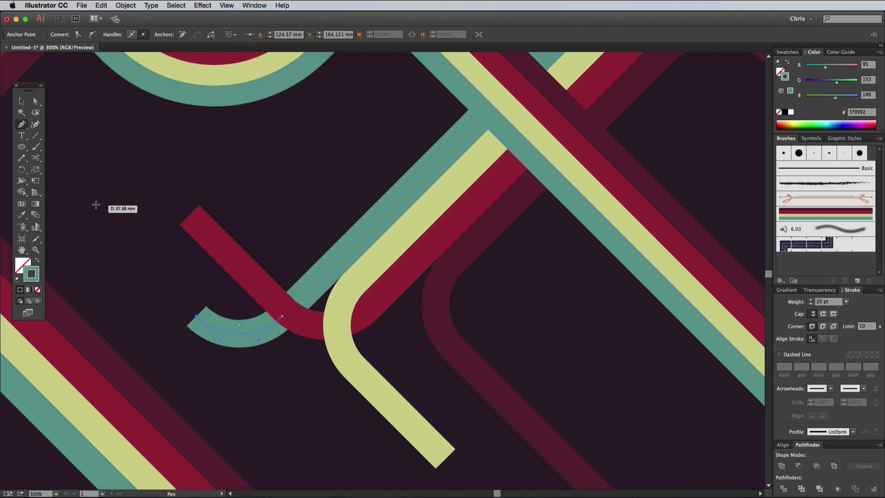
left_click(87, 206)
Draw a small circle on the pasteboard beside the artboard and an 8.937 mm square around it.
key("super+minus")
key("super+minus")
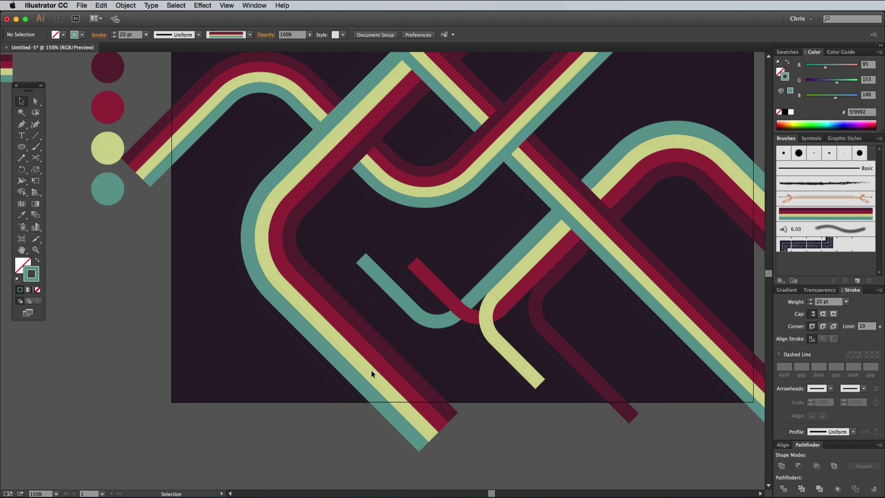
scroll(372, 369, "right", 3)
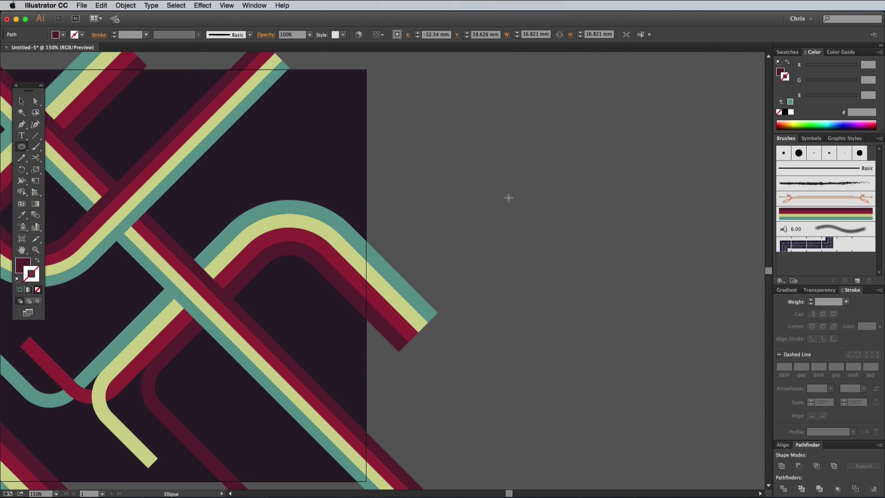
left_click_drag(508, 198, 519, 206)
left_click_drag(23, 147, 57, 146)
left_click_drag(522, 209, 522, 210)
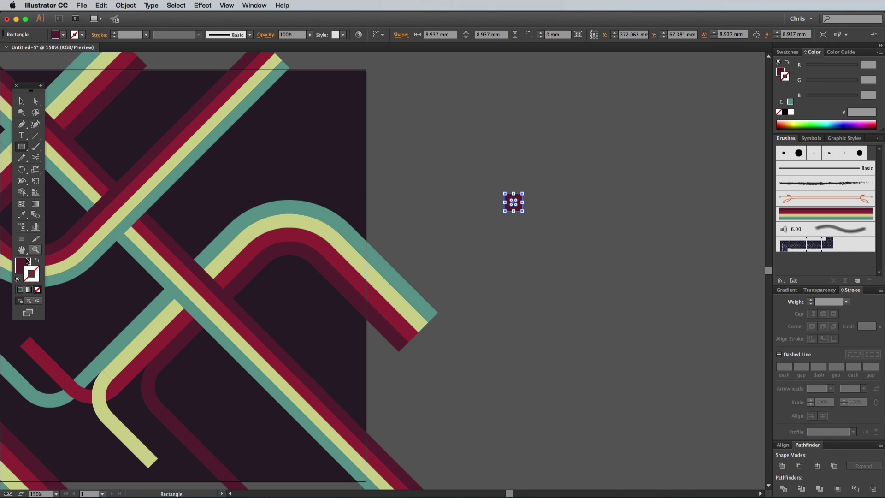
Remove the square's fill, centre it with the circle, and save the dot as pattern swatches in dark maroon, yellow and teal.
left_click(38, 289)
left_click(22, 101)
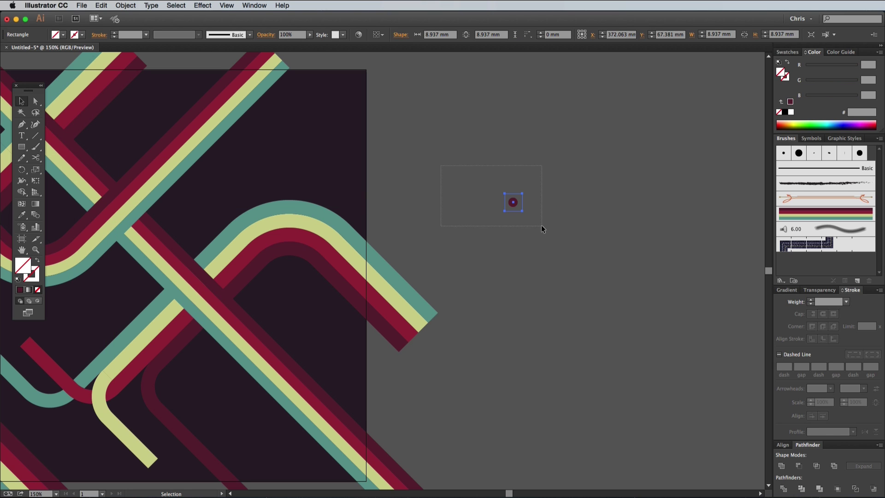
left_click_drag(541, 225, 542, 226)
left_click(782, 444)
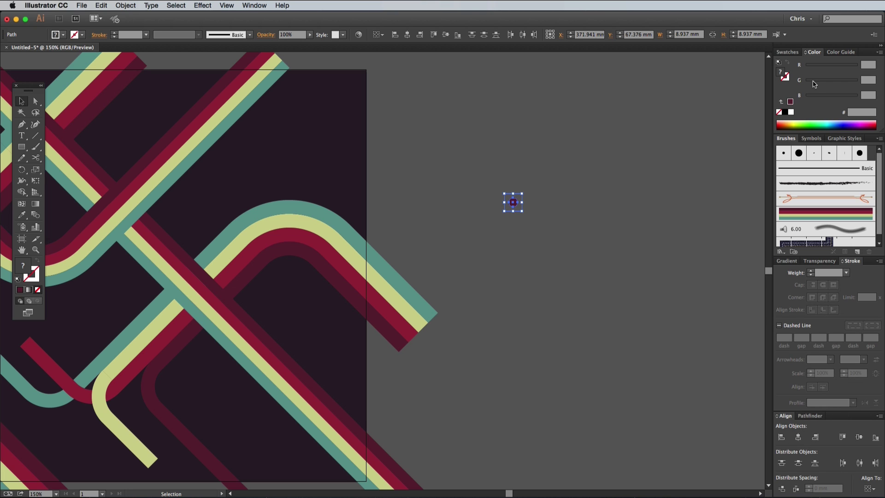
left_click(788, 52)
left_click_drag(510, 205, 873, 114)
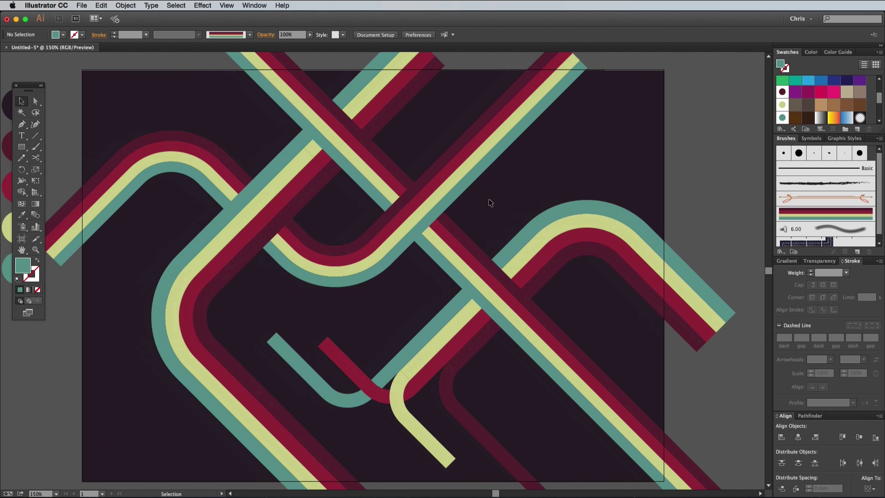
Outline the gap between the crossing stripes at the artboard's upper edge and fill the shape with the teal dot pattern.
scroll(490, 202, "left", 3)
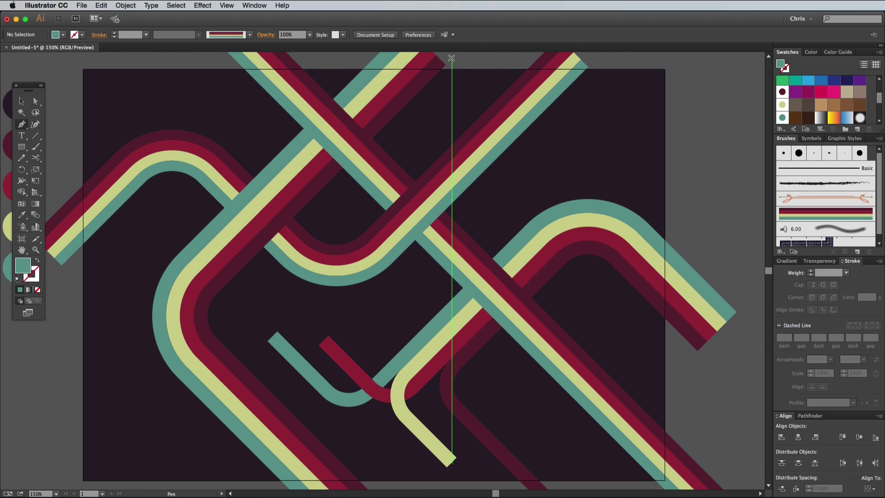
left_click(451, 59)
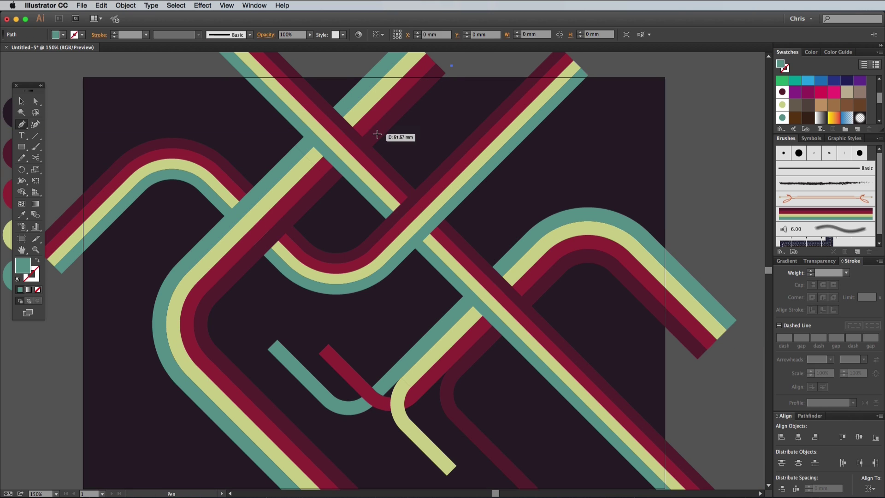
left_click(364, 145)
left_click(415, 198)
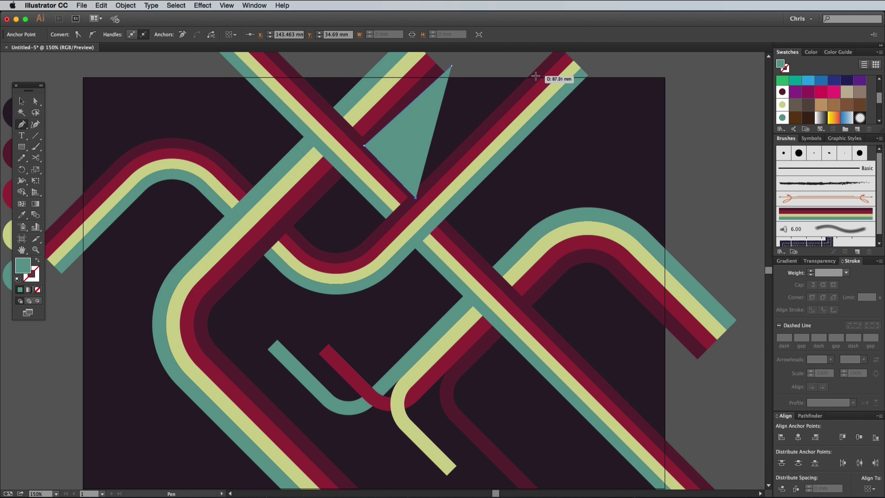
left_click(539, 75)
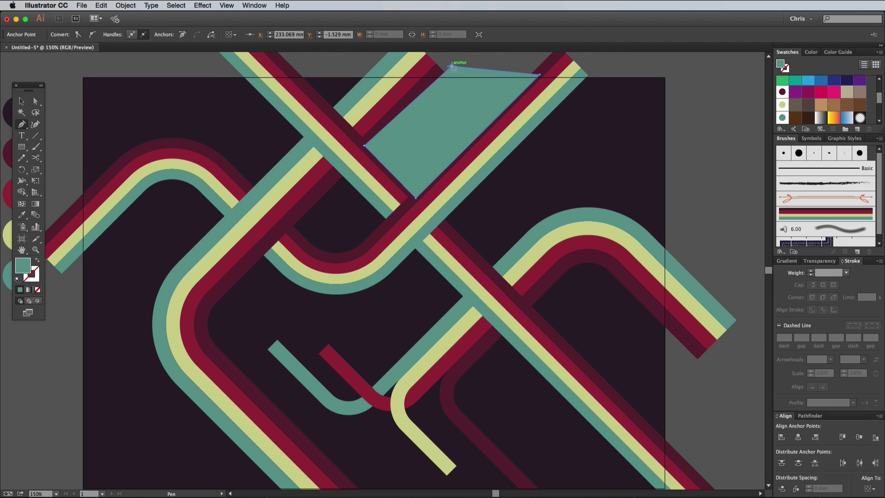
left_click(782, 118)
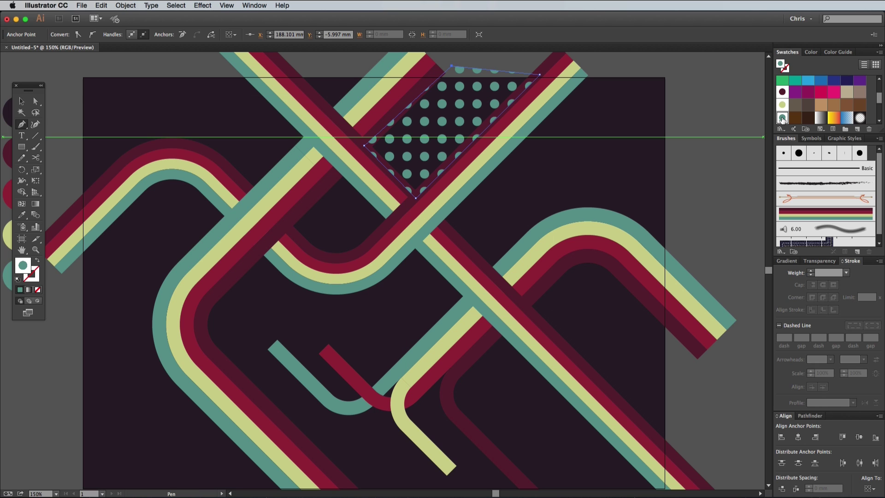
Send the teal dotted shape to the back, raise it one level above the dark background, and deselect it.
left_click(23, 103)
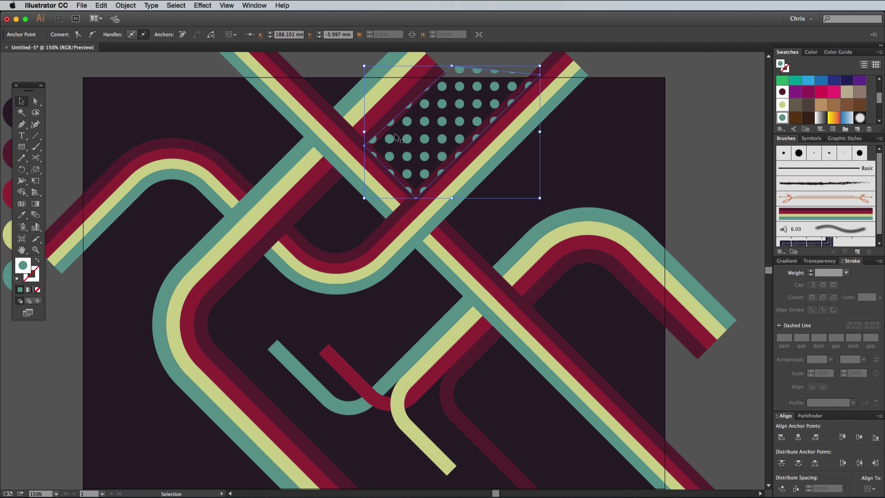
key("shift+super+bracketleft")
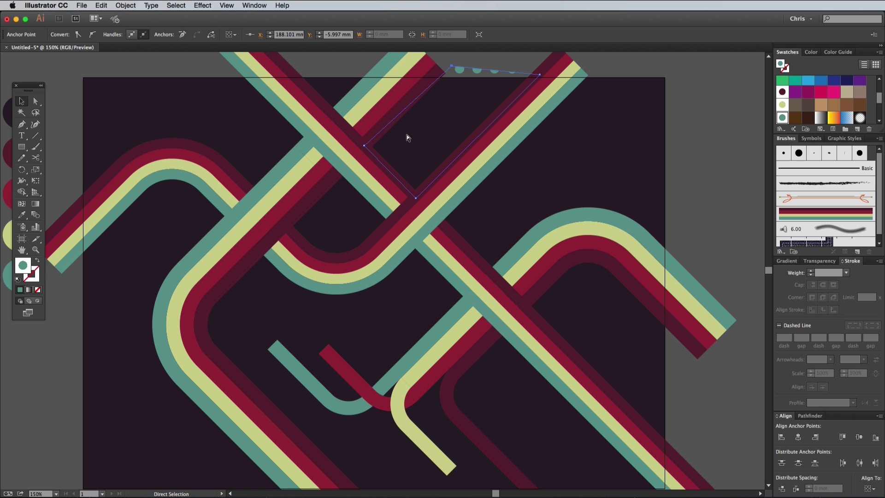
key("super+bracketright")
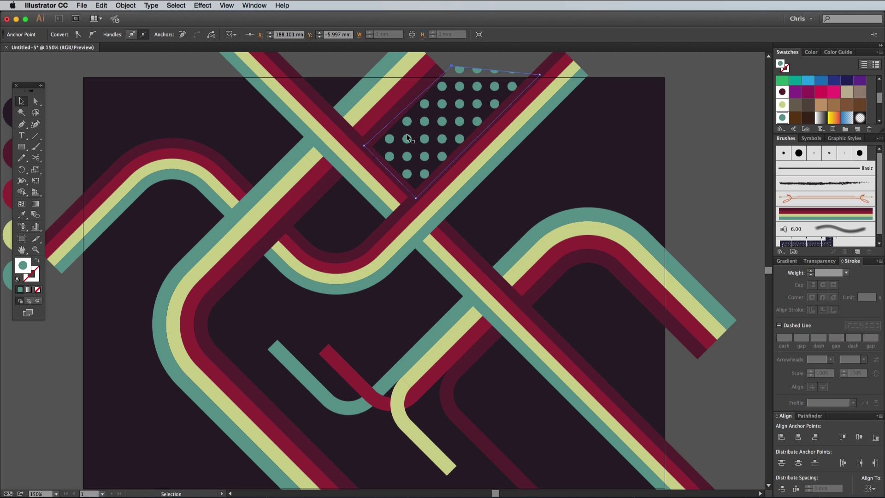
left_click(723, 157)
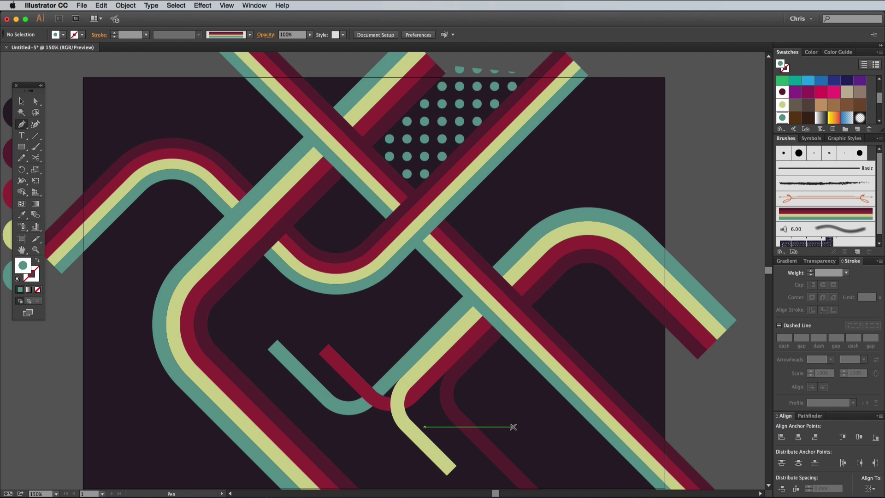
Outline the area between the dark maroon curve and the long diagonal stripe and fill it with the yellow dot pattern.
scroll(521, 422, "down", 1)
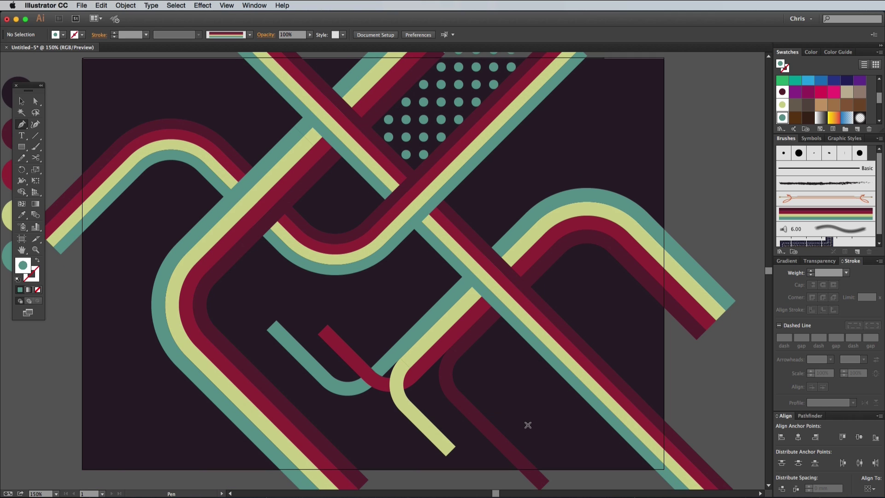
left_click(667, 476)
left_click(530, 333)
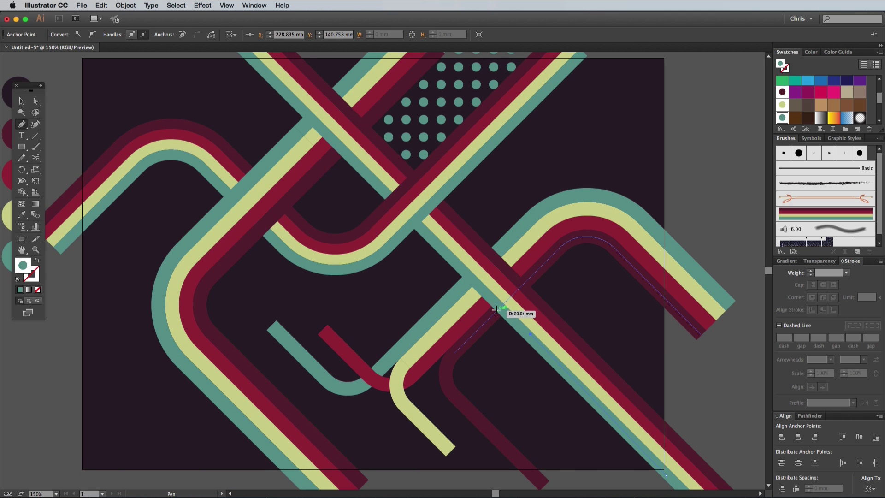
left_click(498, 309)
left_click(445, 366)
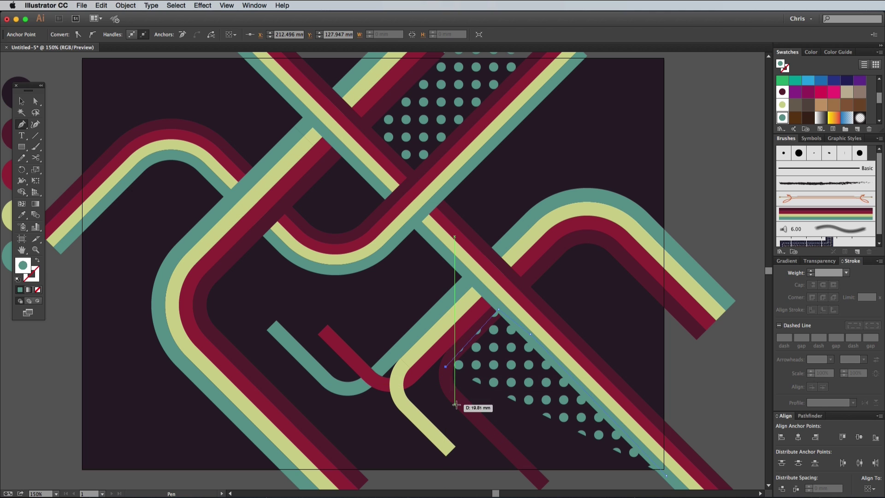
left_click(463, 408)
scroll(559, 487, "down", 3)
left_click(558, 481)
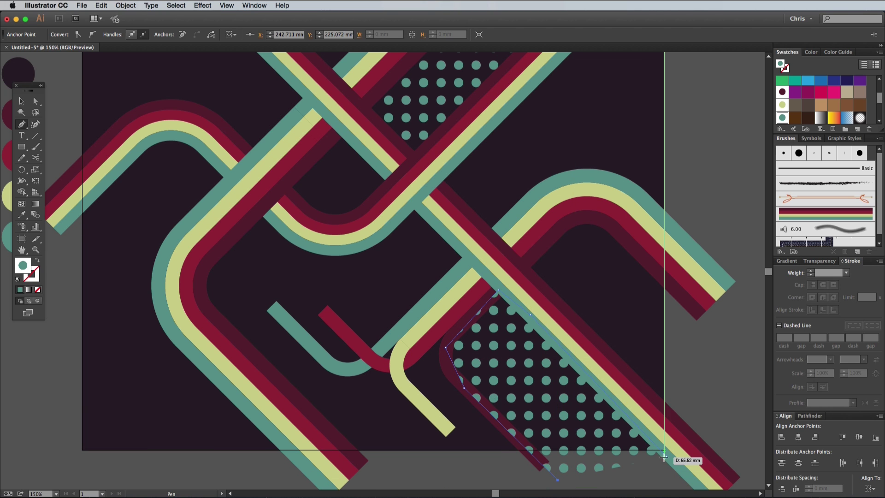
left_click(666, 455)
left_click(782, 105)
Place the yellow dotted shape behind the stripes but just above the dark background, and deselect it.
key("super+shift+[")
key("super+]")
key("v")
left_click(562, 257)
Outline the empty upper-left area of the artboard along the curved stripe with a closed Pen shape.
scroll(562, 256, "up", 4)
left_click(21, 124)
left_click(93, 62)
left_click(99, 199)
left_click(169, 138)
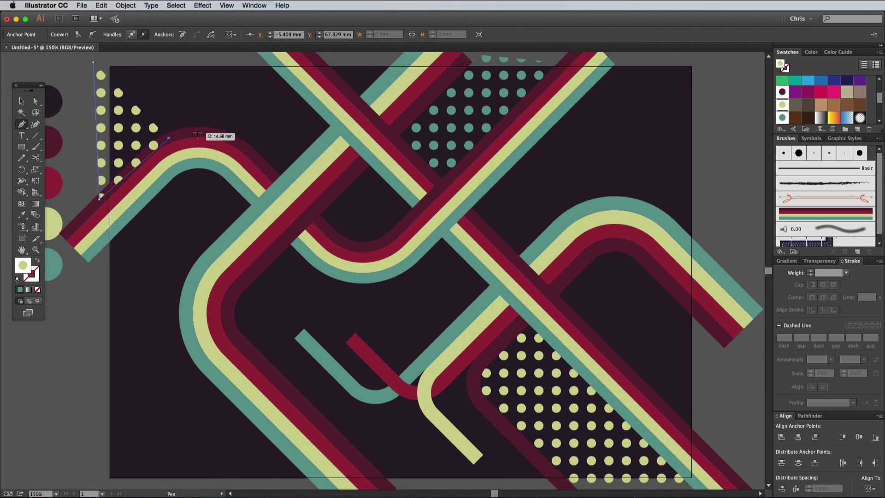
left_click(204, 134)
left_click(230, 139)
left_click(260, 166)
left_click(339, 130)
scroll(339, 129, "up", 1)
left_click(272, 78)
left_click(93, 78)
Fill the upper-left shape with the dark maroon dot pattern behind the stripes, and deselect it.
left_click(782, 92)
left_click(22, 101)
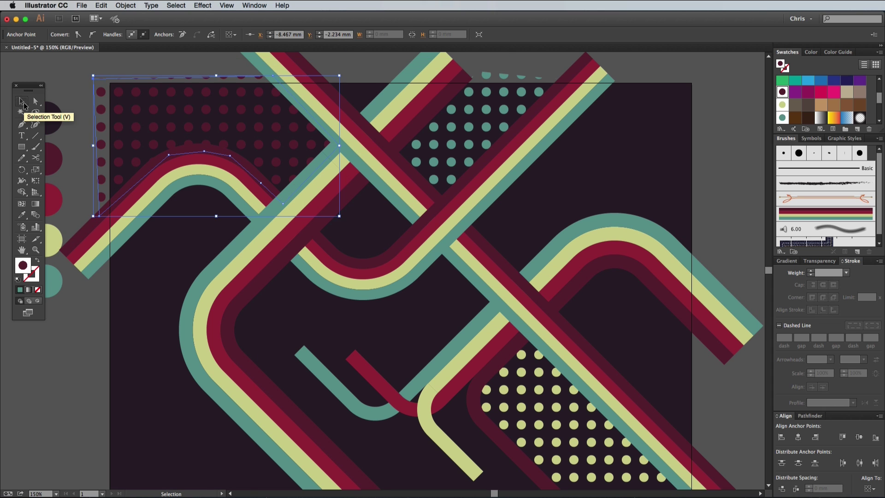
left_click(613, 187)
Draw a thin vertical rectangle of about 1.65 × 119 mm on the pasteboard beside the artboard.
scroll(613, 187, "down", 3)
scroll(613, 187, "up", 1)
scroll(613, 189, "right", 10)
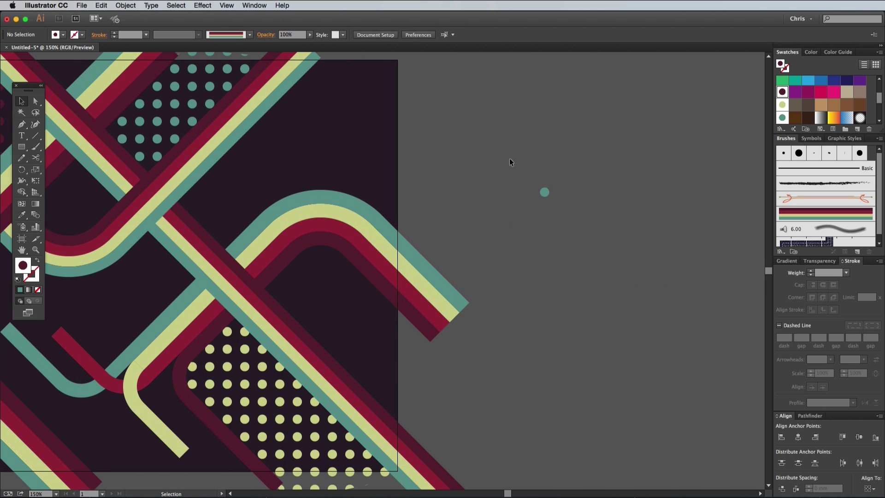
left_click_drag(525, 133, 529, 364)
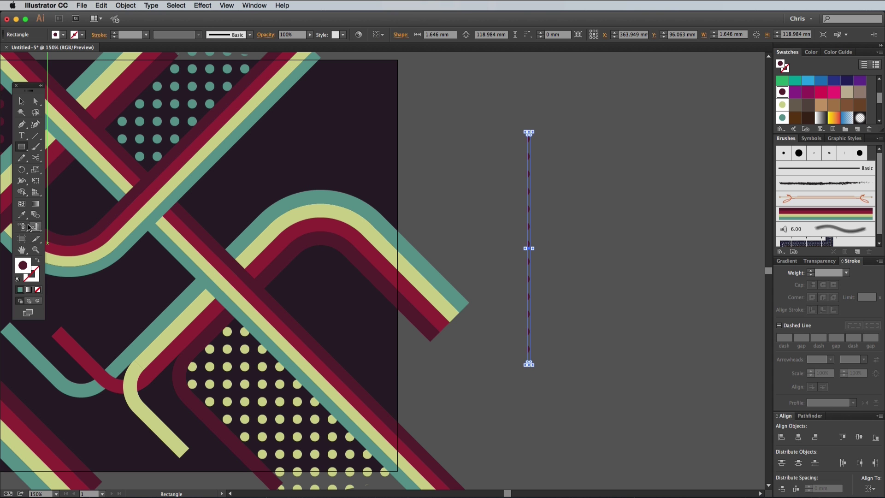
Recolour the thin rectangle solid dark maroon by sampling the palette circle with the Eyedropper.
left_click(23, 216)
scroll(513, 206, "left", 14)
left_click(145, 134)
scroll(439, 170, "right", 1)
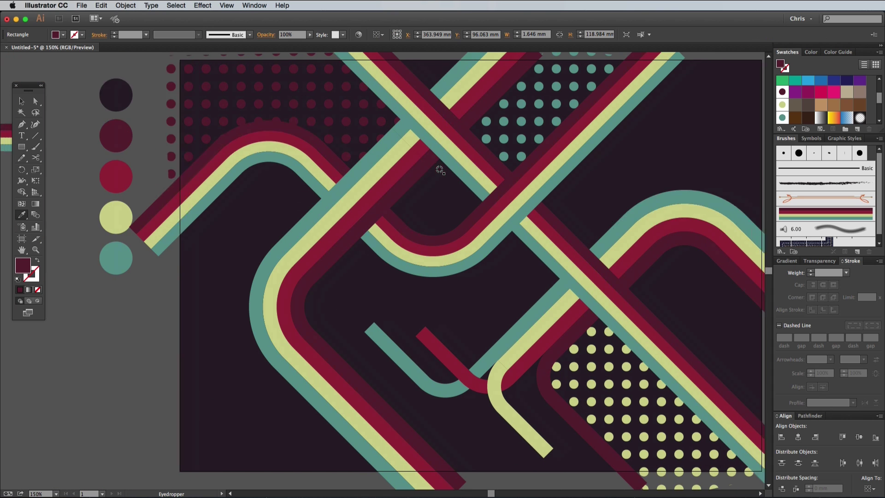
scroll(440, 170, "right", 14)
Duplicate the thin bar sideways, repeat the duplication into a wide block of evenly spaced vertical bars, and select them all.
key("v")
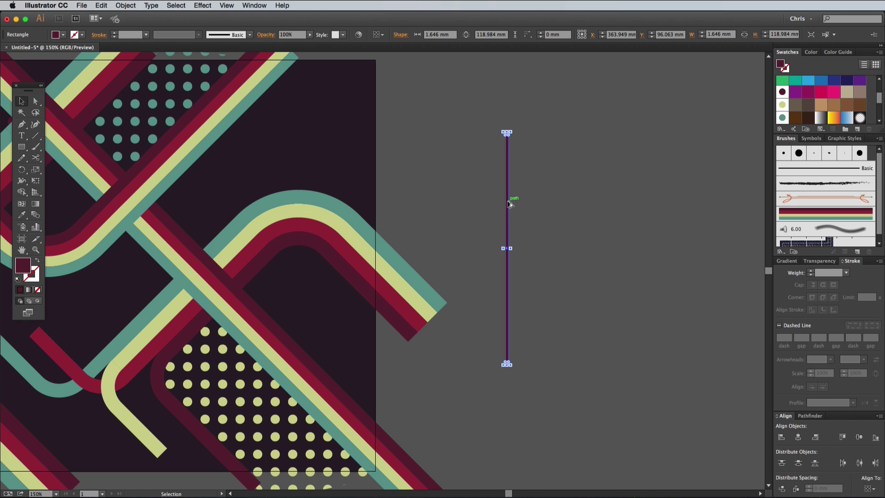
left_click_drag(508, 201, 513, 201)
key("super+d")
key("super+d")
key("super+d")
key("super+d")
key("super+d")
key("super+d")
key("super+d")
key("super+d")
key("super+d")
key("super+d")
key("super+d")
key("super+d")
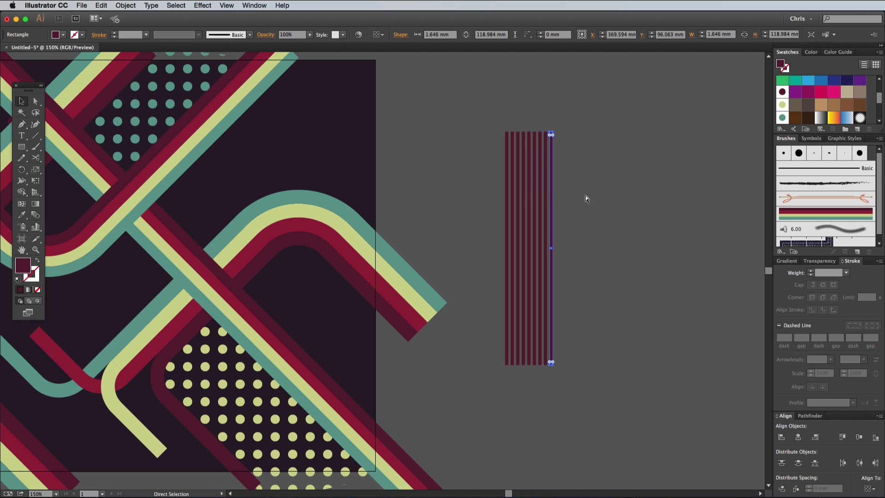
key("super+d")
key("super+d")
key("super+d")
key("super+d")
key("super+d")
key("super+d")
key("super+d")
key("super+d")
key("super+d")
key("super+d")
key("super+d")
key("super+d")
key("super+d")
key("super+d")
key("super+d")
key("super+d")
key("super+d")
key("super+d")
key("super+d")
key("super+d")
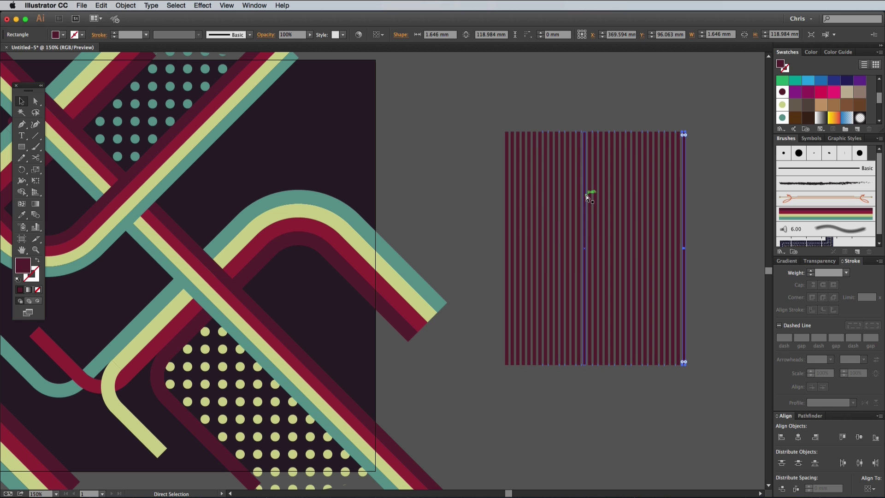
left_click_drag(460, 103, 740, 239)
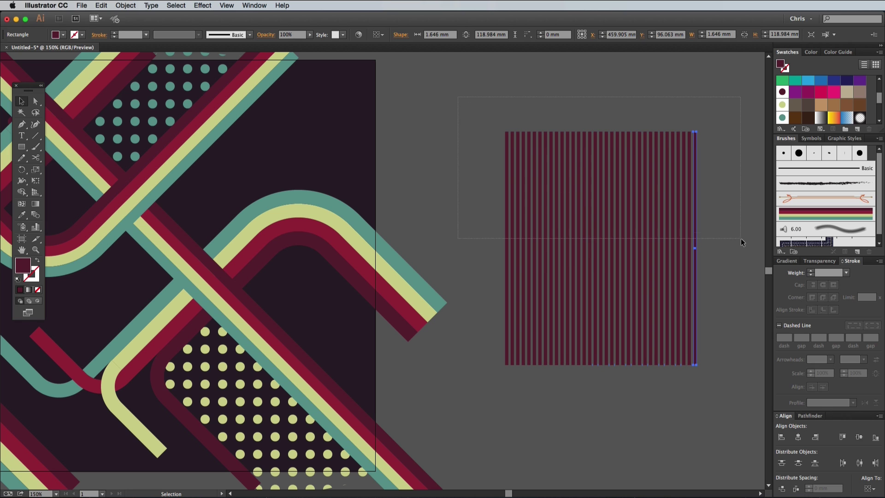
Combine the vertical bars into a compound path and draw a circle about 89 mm across over them.
right_click(569, 197)
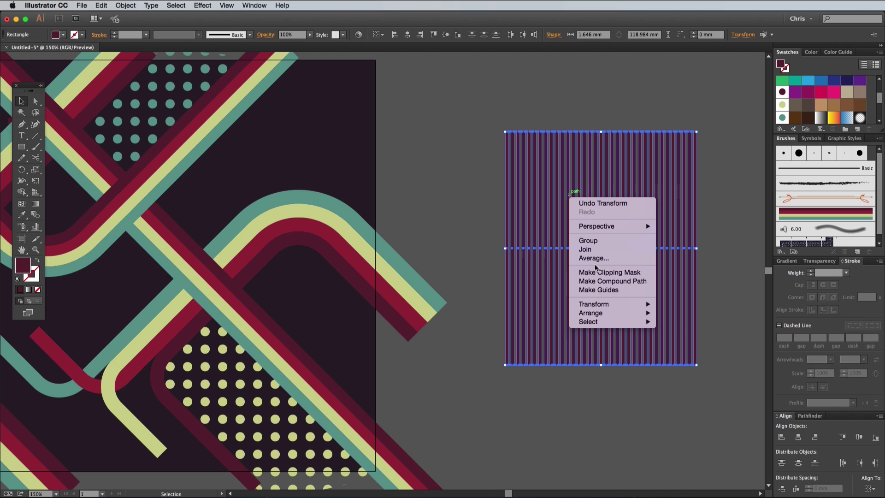
left_click(596, 279)
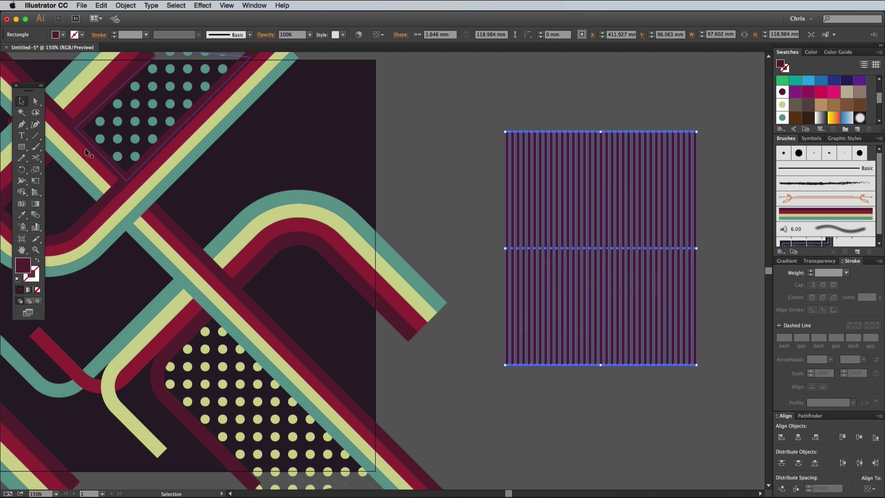
left_click_drag(21, 146, 64, 167)
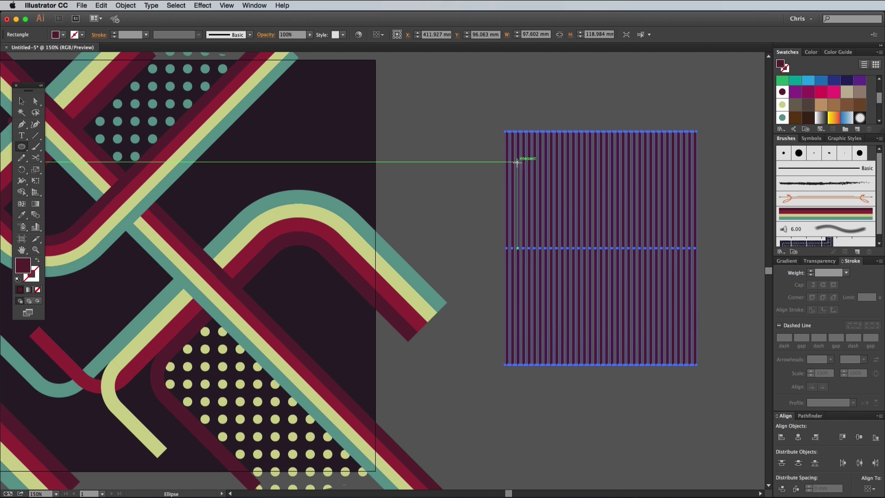
left_click_drag(517, 162, 691, 321)
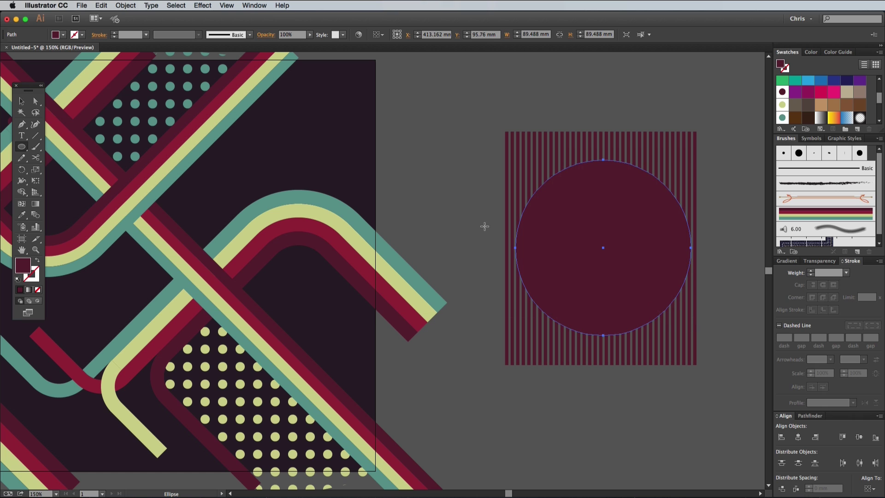
Select the bars and the circle, and intersect them with Pathfinder into a striped circle.
left_click(22, 102)
left_click_drag(468, 112, 698, 309)
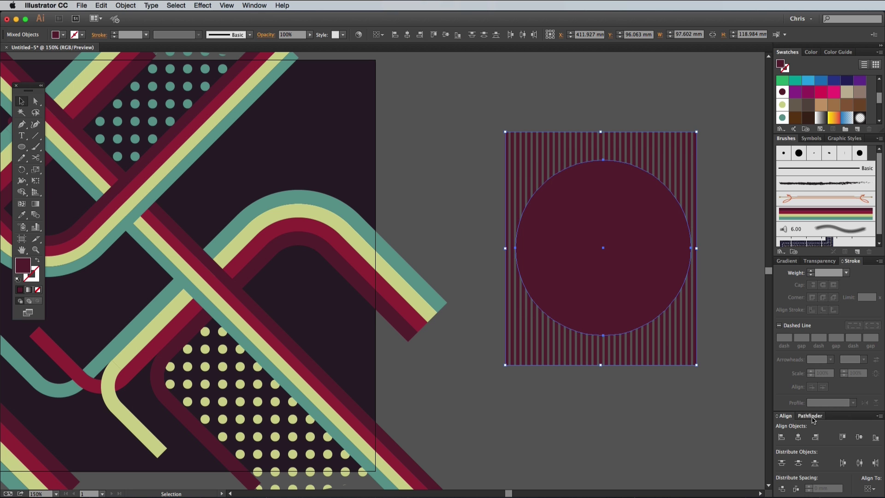
left_click(810, 416)
left_click(817, 466)
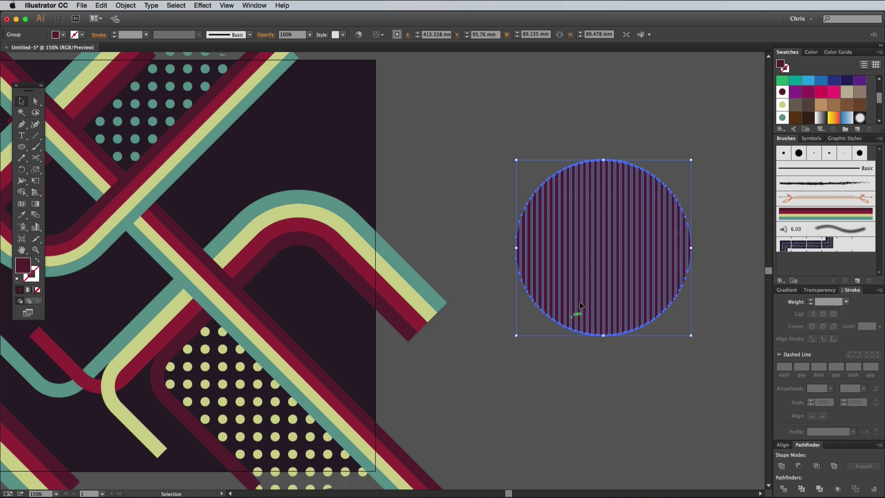
Rotate the striped circle so its lines run diagonally, and move it over the artboard's lower-left corner.
left_click_drag(698, 338, 614, 339)
scroll(583, 327, "left", 10)
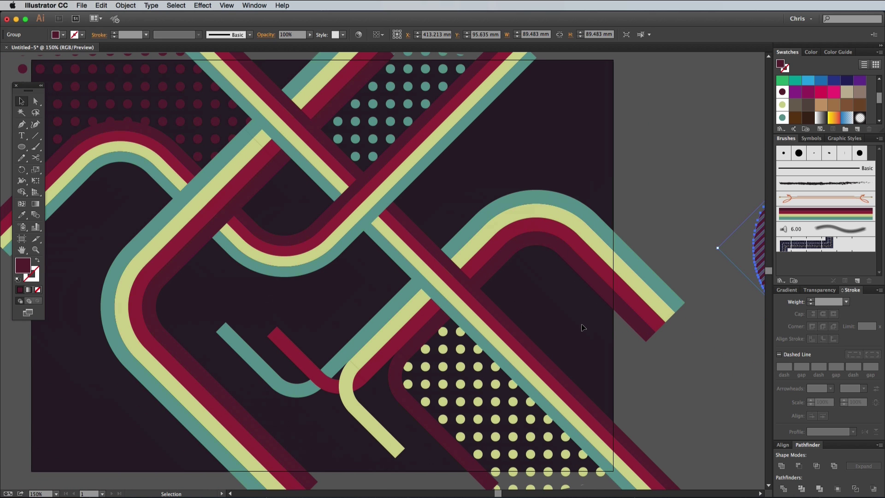
key("super+minus")
scroll(583, 328, "left", 3)
left_click_drag(728, 263, 203, 394)
Copy the striped circle to the artboard's upper-right corner, recolour it teal from the palette circle, and make it smaller.
left_click_drag(203, 394, 582, 175)
key("i")
left_click(165, 263)
key("v")
left_click_drag(605, 254, 620, 168)
Copy the striped circle into the gap left of centre and recolour it pale yellow-green from the palette circle.
left_click_drag(570, 168, 358, 263)
key("i")
left_click(164, 236)
key("v")
Place a copy of the striped circle, about 69 mm across, behind the stripes at the artboard's right edge and recolour it crimson.
left_click_drag(317, 263, 610, 357)
key("shift+super+bracketleft")
key("super+bracketright")
left_click_drag(610, 316, 610, 271)
key("i")
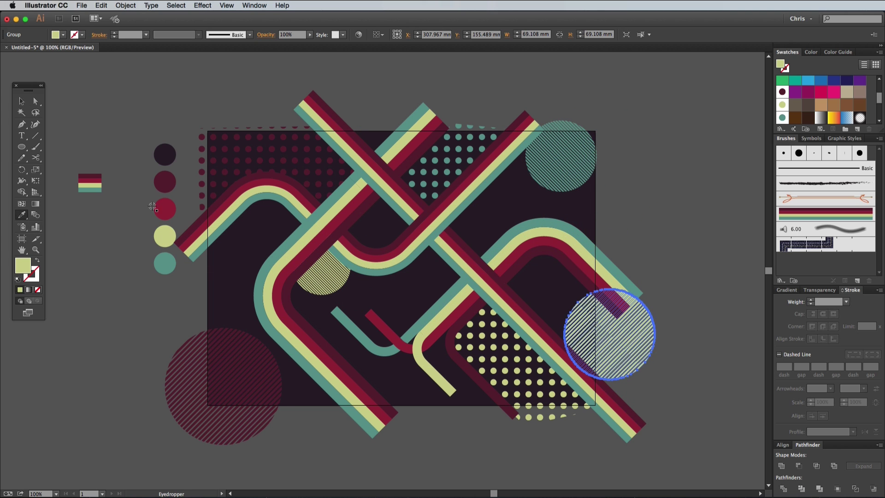
left_click(162, 209)
key("v")
Copy the crimson striped circle under the left arch of stripes, scale it down, and deselect it.
left_click_drag(609, 335, 254, 246)
left_click(638, 350)
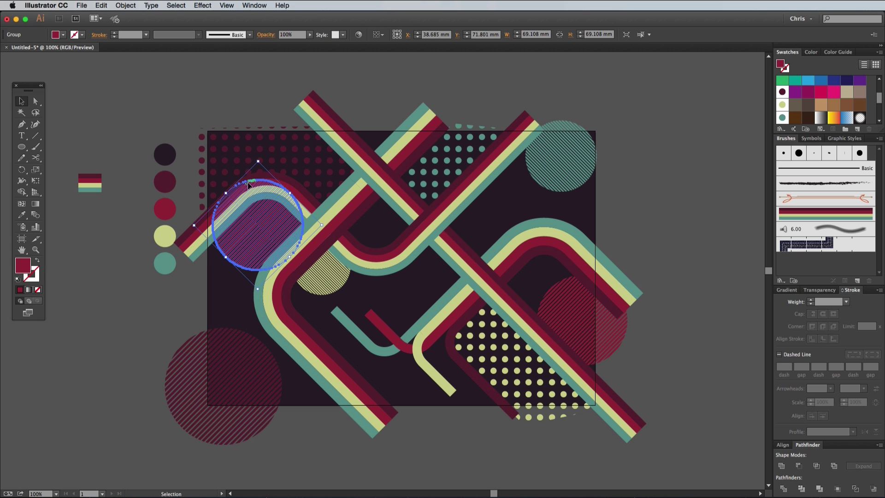
left_click_drag(327, 226, 259, 289)
left_click(672, 250)
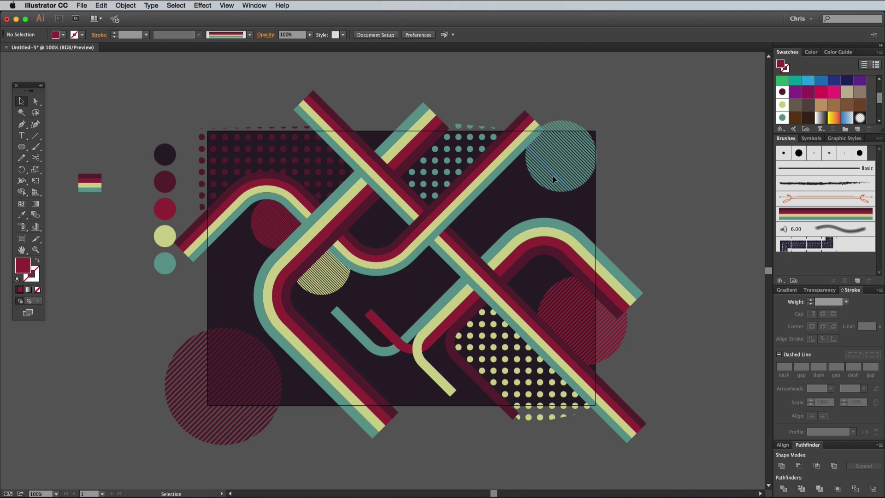
Copy the teal striped circle to the artboard's bottom edge, enlarge it, and deselect it.
left_click_drag(552, 176, 461, 439)
left_click_drag(506, 419, 444, 426)
left_click(493, 432)
left_click(461, 426)
left_click(507, 443)
Draw a cluster of four teal circles beside the right arch of stripes, the largest about 26.6 mm across.
left_click_drag(574, 349, 635, 349)
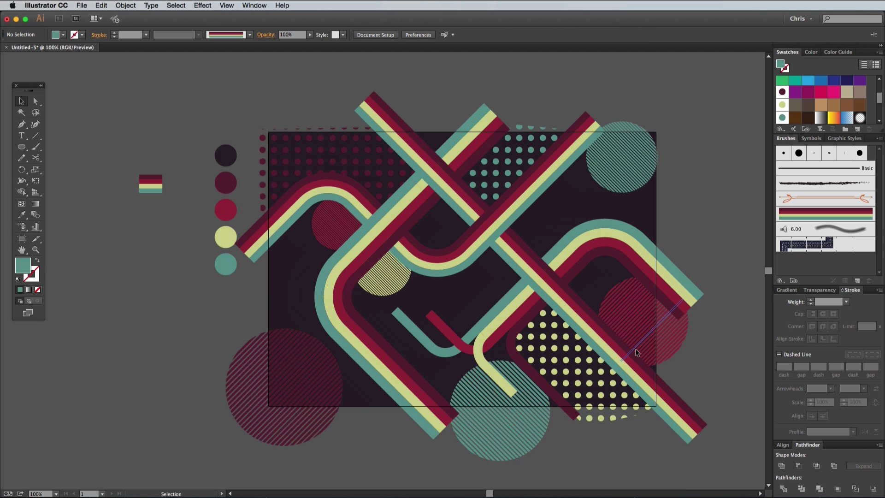
key("l")
left_click_drag(488, 288, 431, 288)
key("super+equal")
key("super+equal")
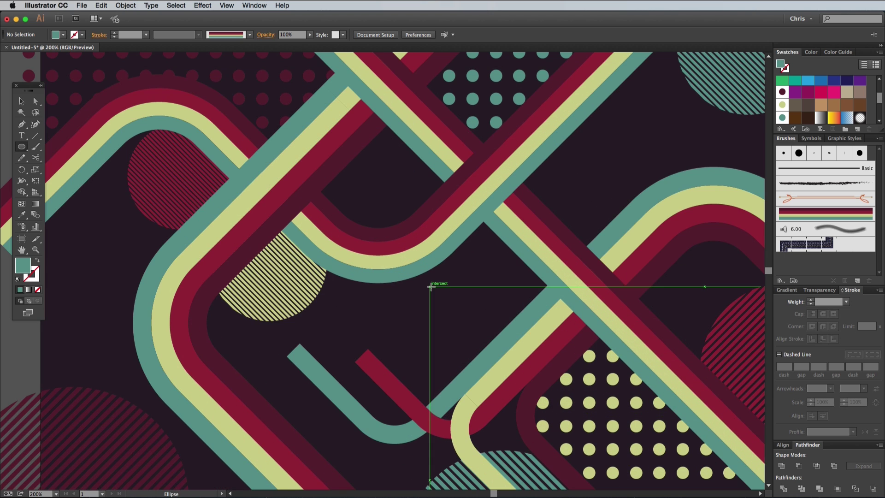
scroll(431, 279, "right", 5)
scroll(432, 263, "up", 2)
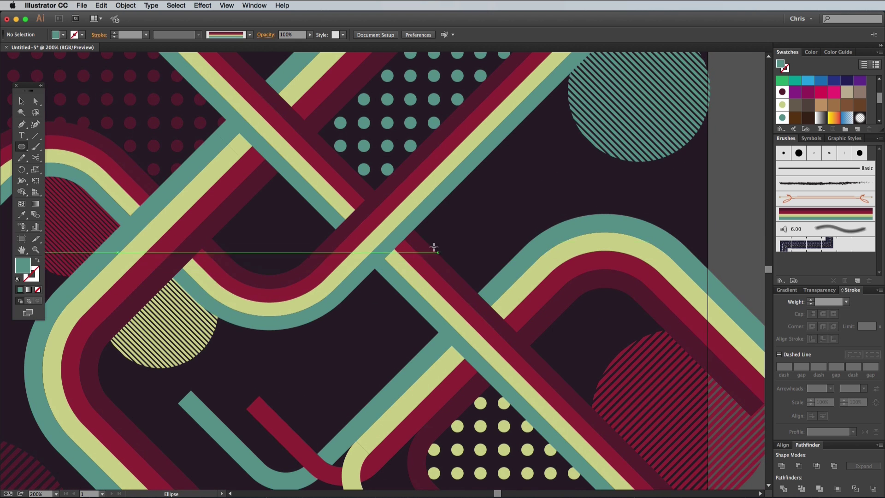
left_click_drag(434, 238, 503, 307)
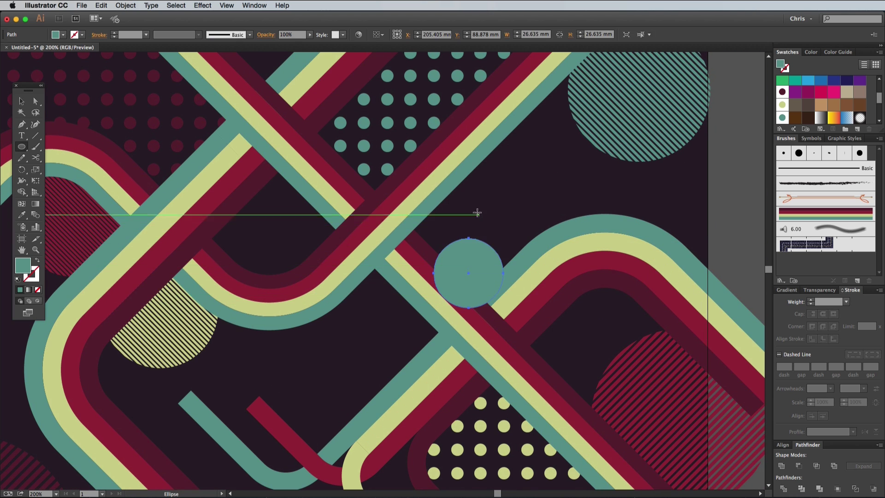
mouse_move(476, 221)
left_mouse_down()
mouse_move(530, 260)
mouse_move(542, 277)
mouse_move(534, 278)
left_mouse_up()
mouse_move(452, 213)
left_mouse_down()
mouse_move(506, 249)
mouse_move(507, 267)
left_mouse_up()
left_click_drag(506, 181, 541, 215)
left_click(686, 227, "super")
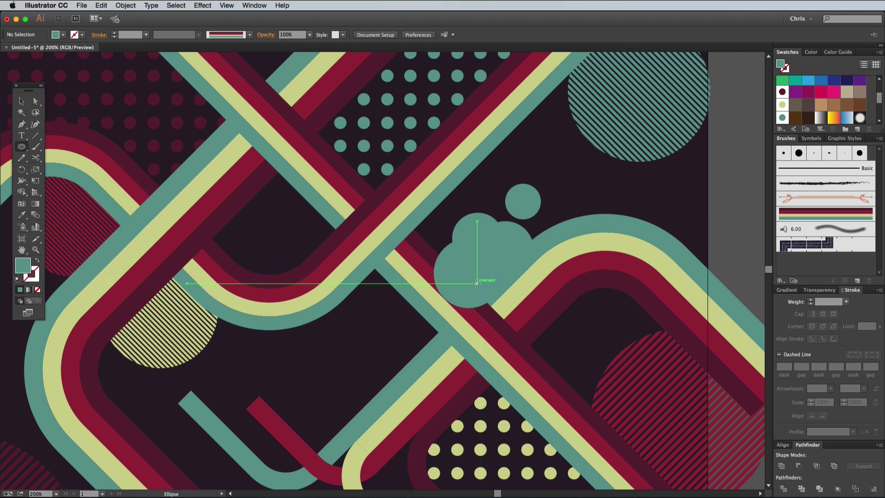
Arrange the large teal circle behind the stripes but above the dark background, and deselect it.
left_click(450, 287, "super")
key("shift+super+bracketleft")
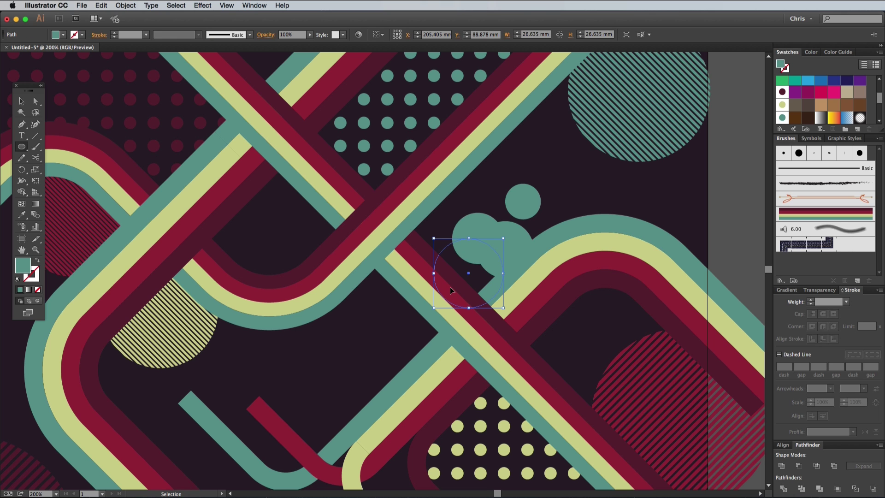
key("super+bracketright")
key("shift+super+a")
Add overlapping teal circles in the lower-left part of the artboard.
left_click_drag(115, 323, 382, 322)
left_click_drag(472, 117, 396, 237)
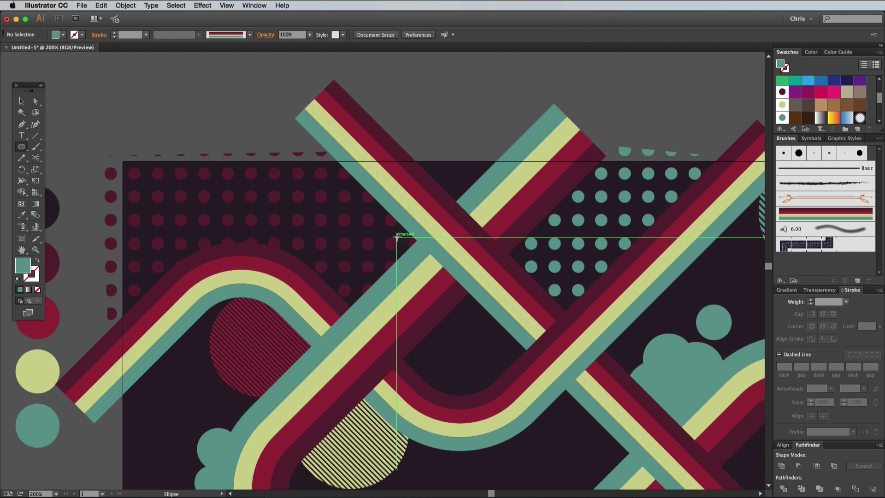
key("super+minus")
left_click_drag(178, 401, 247, 446)
left_click_drag(115, 391, 181, 456)
Draw three overlapping pale yellow-green circles over the artboard's upper-right corner and arrange them behind the stripes.
left_click_drag(571, 118, 686, 234)
left_click_drag(701, 346, 569, 214)
left_click_drag(534, 193, 610, 270)
key("v")
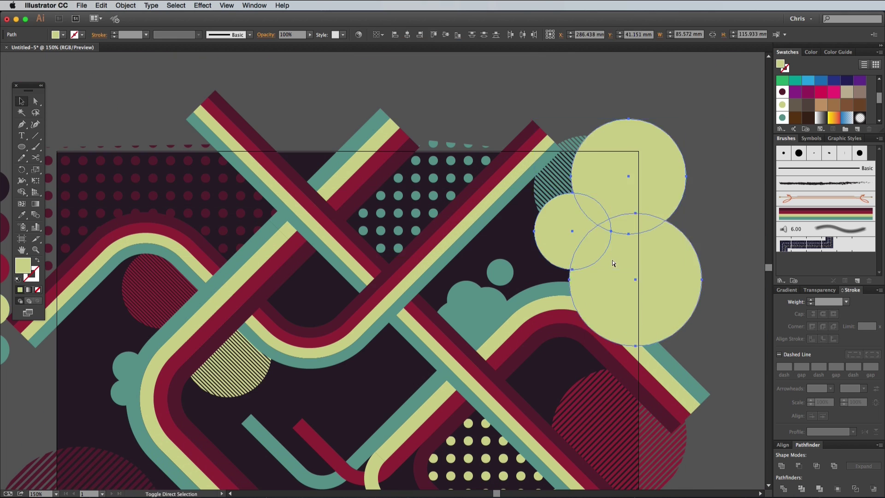
key("shift+super+bracketleft")
key("shift+super+a")
Draw pale yellow-green circles on the left diagonal stripe and in the lower-left corner, the large corner one about 38.6 mm across.
key("l")
left_click_drag(323, 277, 503, 227)
mouse_move(413, 255)
left_mouse_down()
mouse_move(330, 232)
mouse_move(310, 202)
mouse_move(321, 186)
left_mouse_up()
left_click_drag(142, 443, 67, 367)
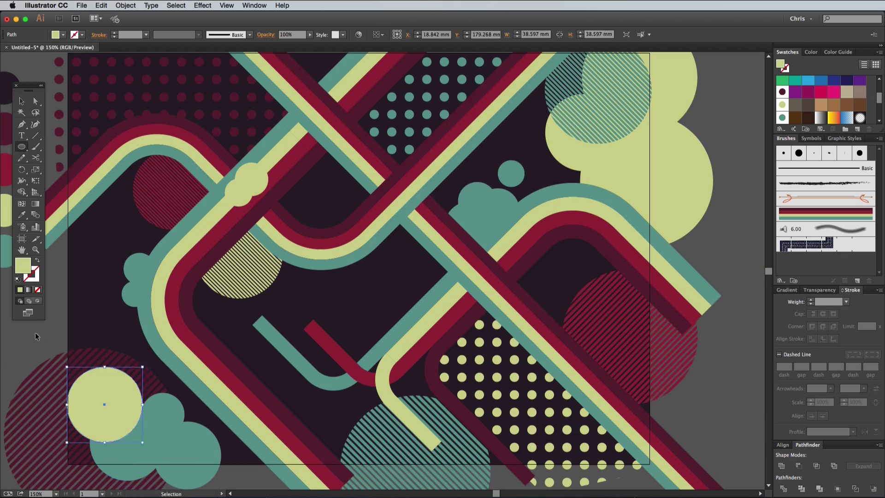
left_click_drag(83, 327, 116, 359)
key("shift+super+a")
Draw a cluster of pale yellow-green circles over the artboard's upper-left corner and deselect them.
left_click_drag(115, 139, 174, 200)
left_click_drag(153, 124, 199, 169)
left_click_drag(238, 158, 186, 107)
left_click_drag(200, 154, 112, 66)
key("shift+super+a")
Switch to the palette's crimson, draw three circles in the upper central gap, and arrange them behind the stripes.
left_click_drag(162, 205, 153, 138)
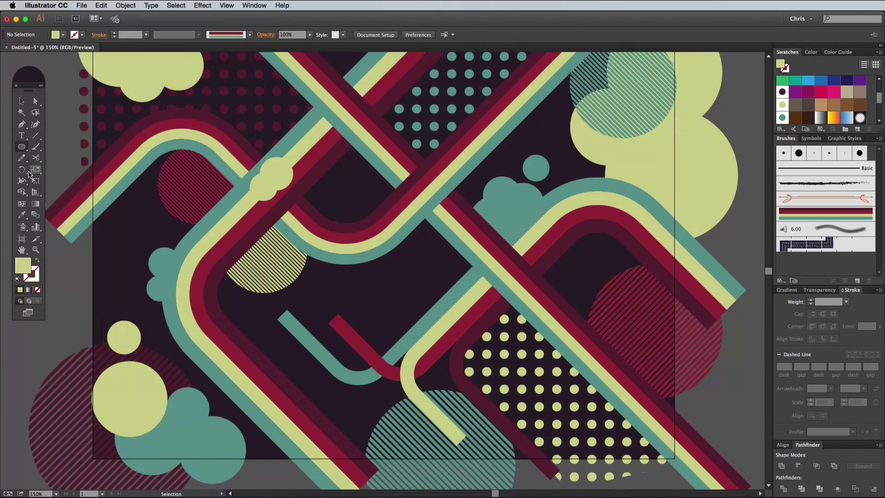
left_click(48, 173, "super")
left_click_drag(342, 142, 389, 191)
left_click_drag(327, 192, 353, 218)
left_click_drag(361, 176, 412, 228)
key("shift+super+bracketleft")
key("shift+super+a")
Draw a cluster of crimson circles around the central stripe crossing, layering some of them behind the stripes.
scroll(518, 243, "down", 5)
left_click_drag(406, 133, 446, 174)
left_click_drag(441, 163, 509, 232)
left_click_drag(410, 178, 486, 268)
left_click(424, 191, "shift+super")
left_click(428, 161, "shift+super")
key("shift+super+bracketleft")
key("shift+super+a")
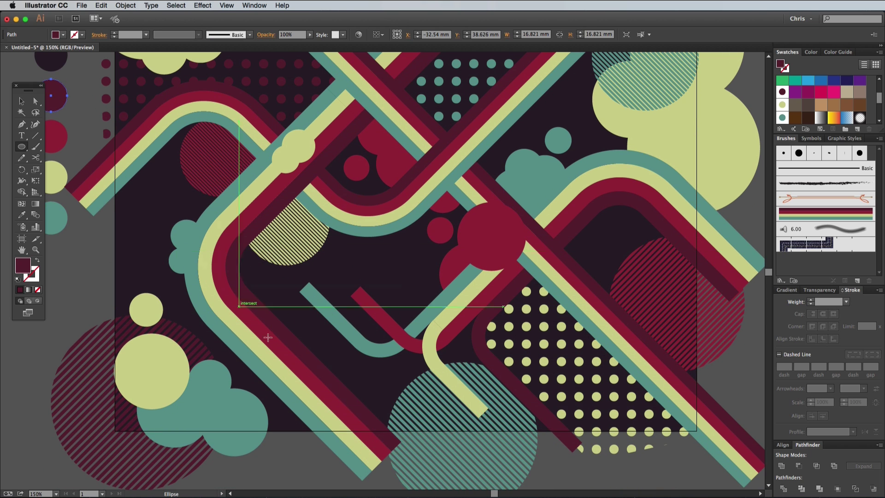
Scatter dark maroon circles of varied sizes across the artboard's gaps, edges and pale upper-right cloud.
left_click_drag(353, 382, 413, 442)
mouse_move(391, 373)
left_mouse_down()
mouse_move(443, 419)
mouse_move(432, 413)
left_mouse_up()
mouse_move(227, 234)
left_mouse_down()
mouse_move(268, 274)
mouse_move(261, 292)
left_mouse_up()
left_click_drag(266, 225, 288, 246)
left_click_drag(80, 162, 161, 243)
left_click_drag(98, 211, 144, 263)
scroll(144, 262, "up", 2)
left_click_drag(405, 281, 456, 300)
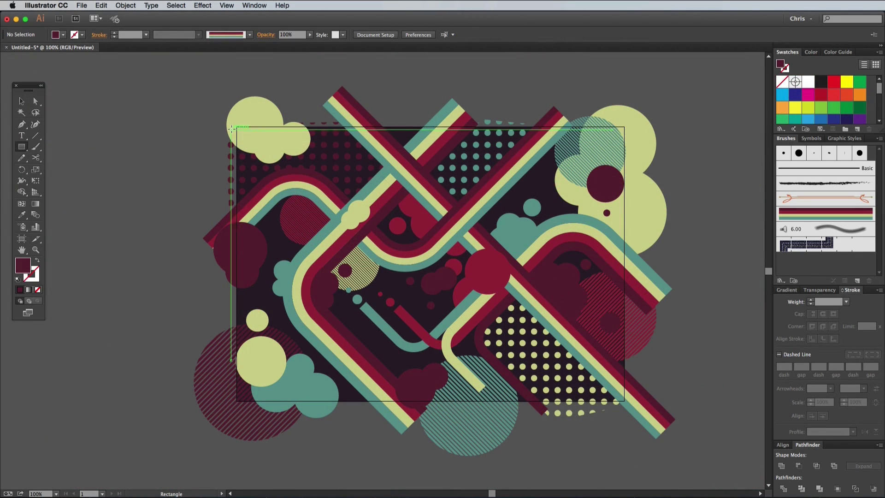
Draw a 296.62 × 209.715 mm rectangle covering the artboard and clip all the artwork to it with a clipping mask.
left_click_drag(231, 128, 624, 401)
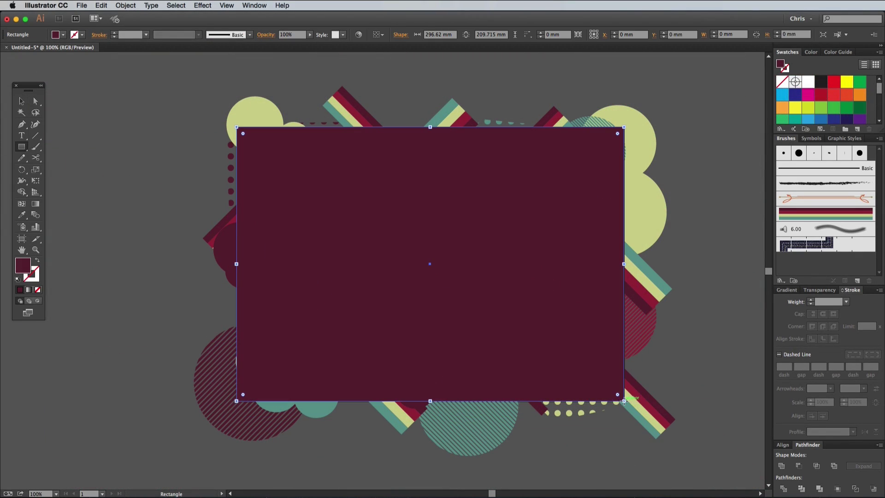
key("v")
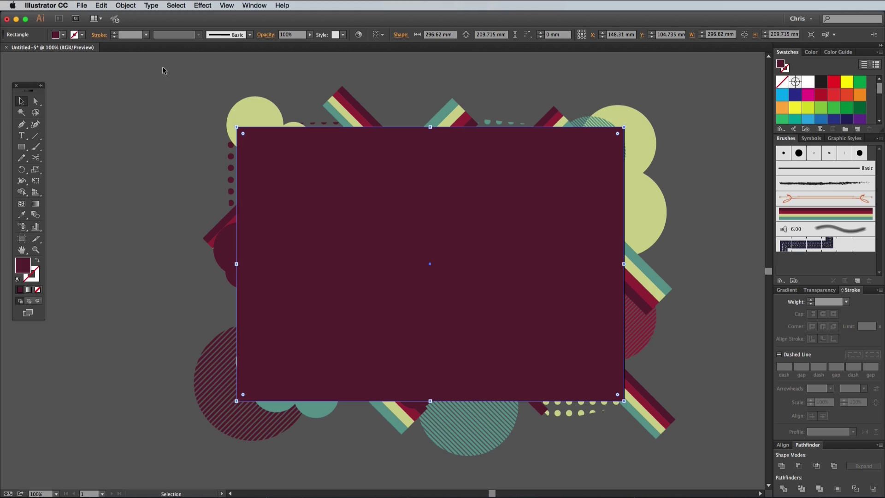
key("super+a")
right_click(454, 299)
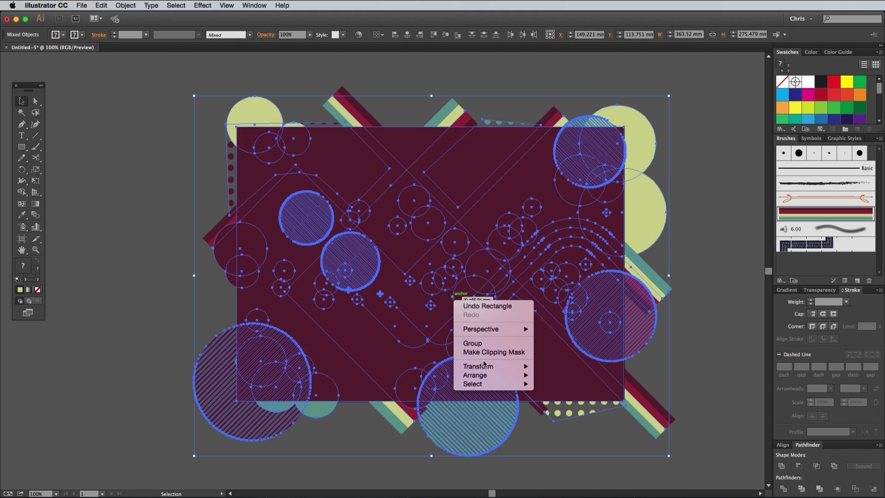
left_click(489, 352)
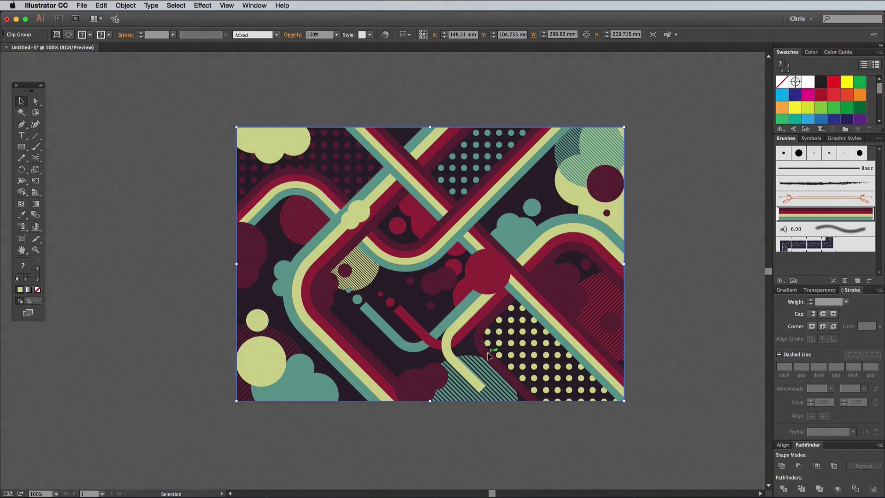